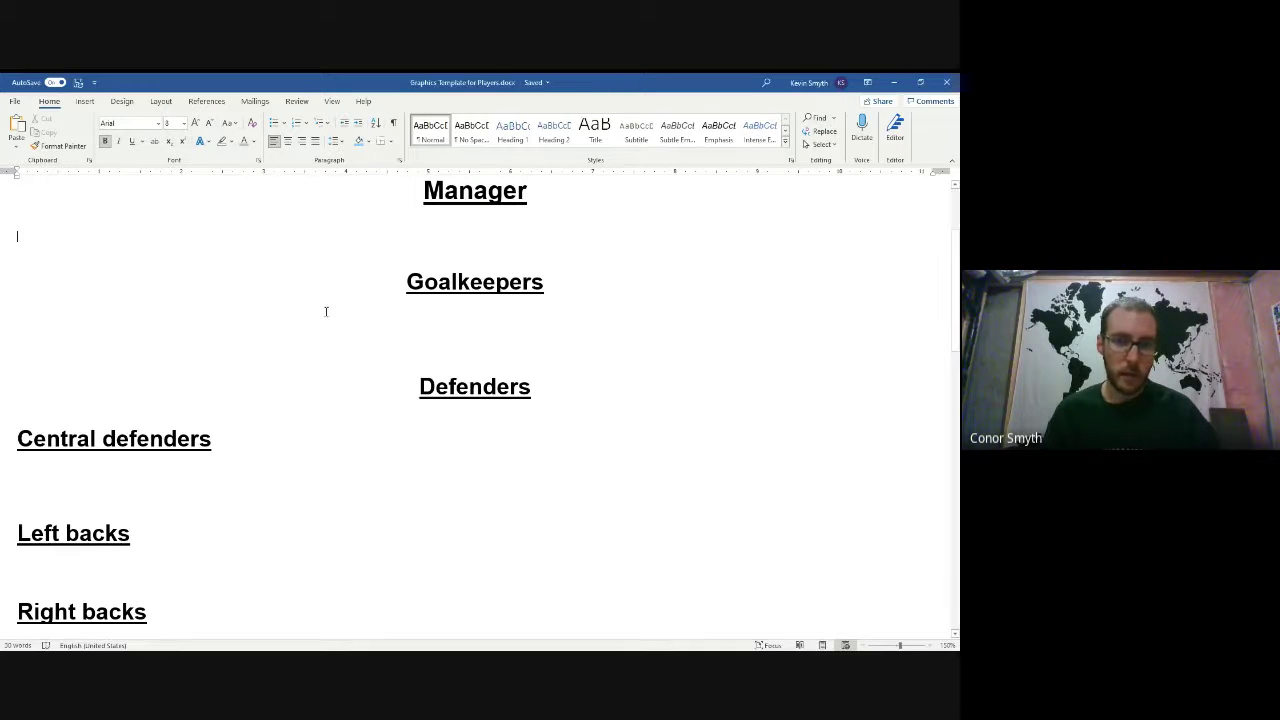
scroll(435, 349, "up", 2)
type("Perez, Hugo (M) (Manager) USA (1984-94.  73 caps, 15 goals).  1963. Olympics 1984 notes: Participated.  USA was knocked out in round 1. Gold Cup 1991 notes: Participated.  Host USA won their first title. World Cup 1994 notes: Appeared only in game 4 where he started but was subbed out at 66'.  Host USA came third in their group but reached the round of 16 where they lost to Brazil. Career as a manager: El Salvador national team since 2021; El Salvador U23 national team 2021; El Salvador national team (assistant) (2nd time) 2016; El Salvador national team (assistant) (1st time) 2015; USA U15 national team 2012-14; USA U14 national team 2012-13; California Victory in USA  (assistant) 2007; San Francisco Dons in USA  (assistant) 2002-5. 1 vs Guatemala (2-0 win)")
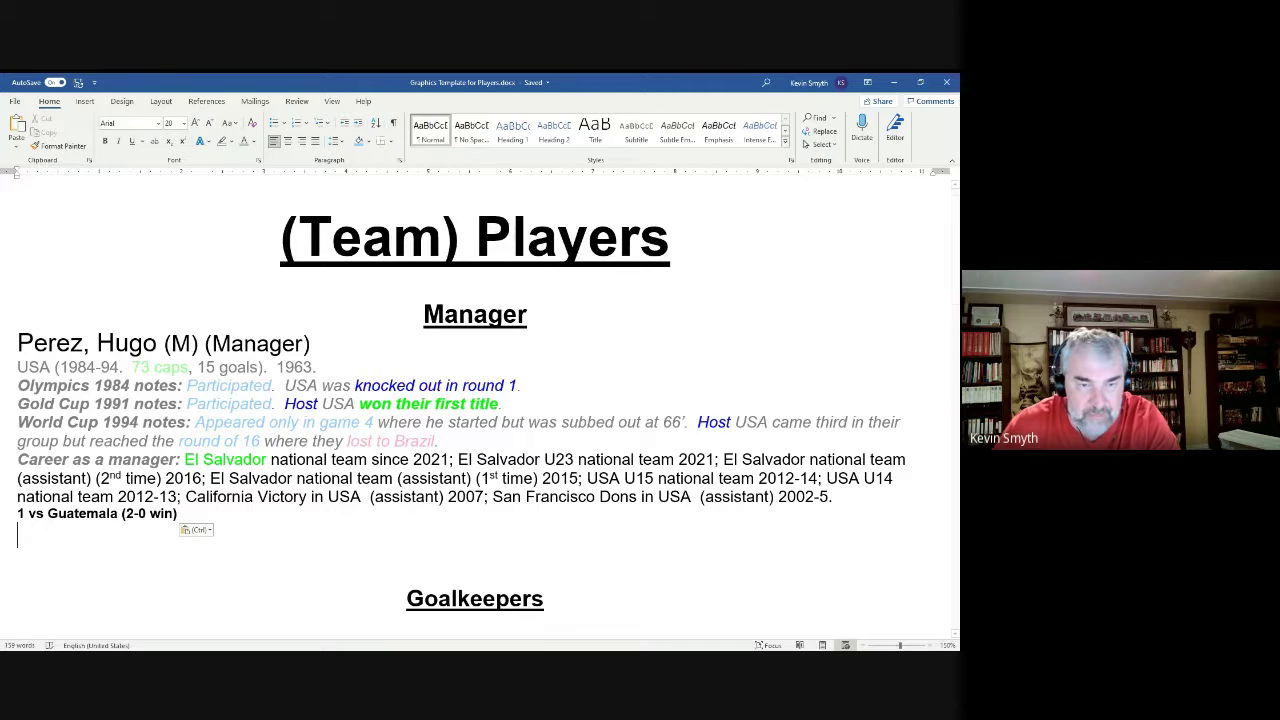
key("Escape")
key("ctrl")
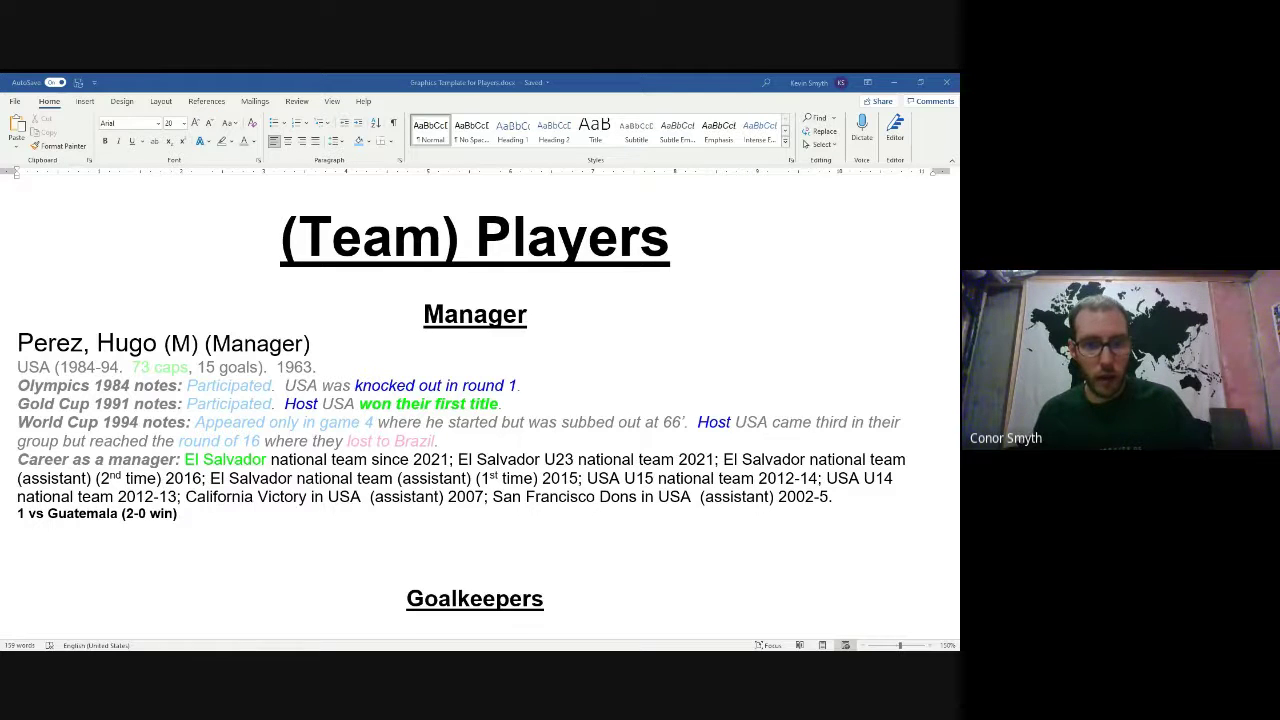
- Paste the profiles of goalkeepers Mario Gonzalez, Henry Hernandez and Kevin Carabantes under the Goalkeepers heading
scroll(473, 527, "down", 2)
scroll(348, 435, "down", 1)
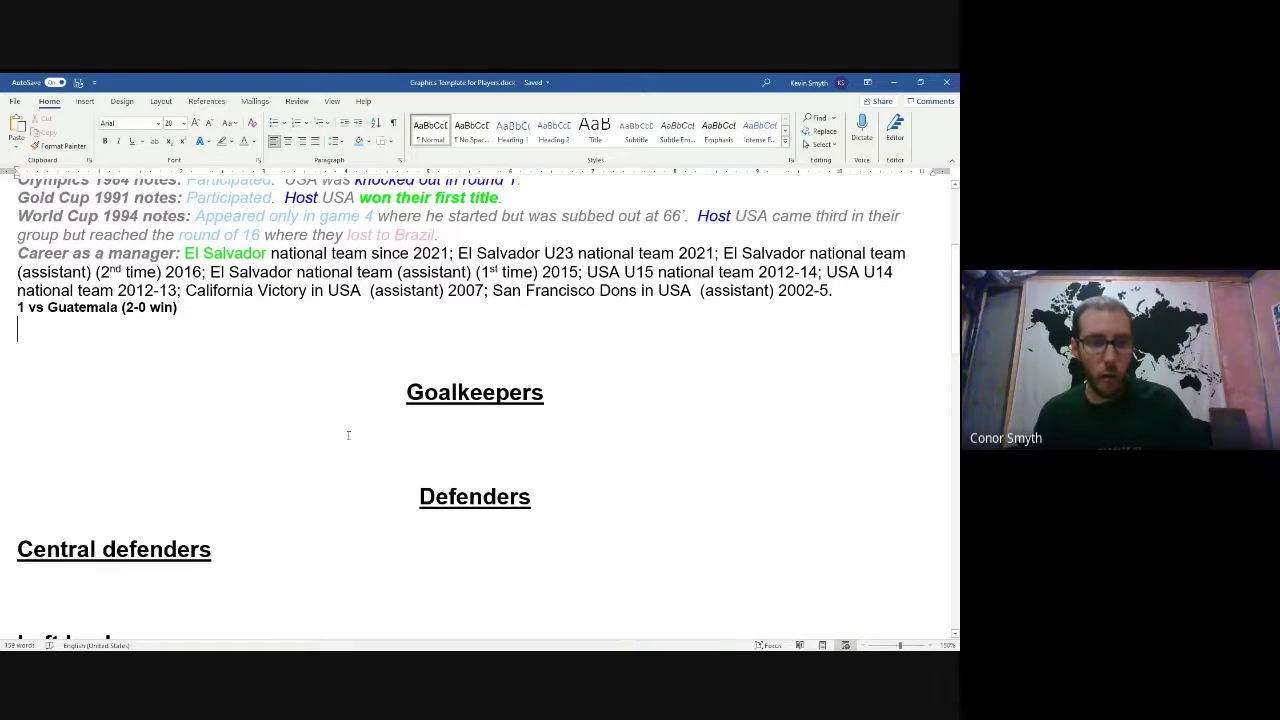
left_click(348, 435)
type("Gonzalez, Mario (G) El Salvador (since 2021.  6 caps, 0 goals).  1997 (24 years old). Alianza in El Salvador since 2020…  Hernandez, Henry (G) El Salvador (captain) (since 2003.  41 caps, 0 goals).  1985. Chalatenango in El Salvador (2nd time) since 2021… Gold Cup 2021 notes: Not selected, even for the 32-man preliminary squad  Carabantes, Kevin (G) El Salvador (since 2018.  1 cap, 0 goals).  1995 (26 years old). FAS in El Salvador since 2020…")
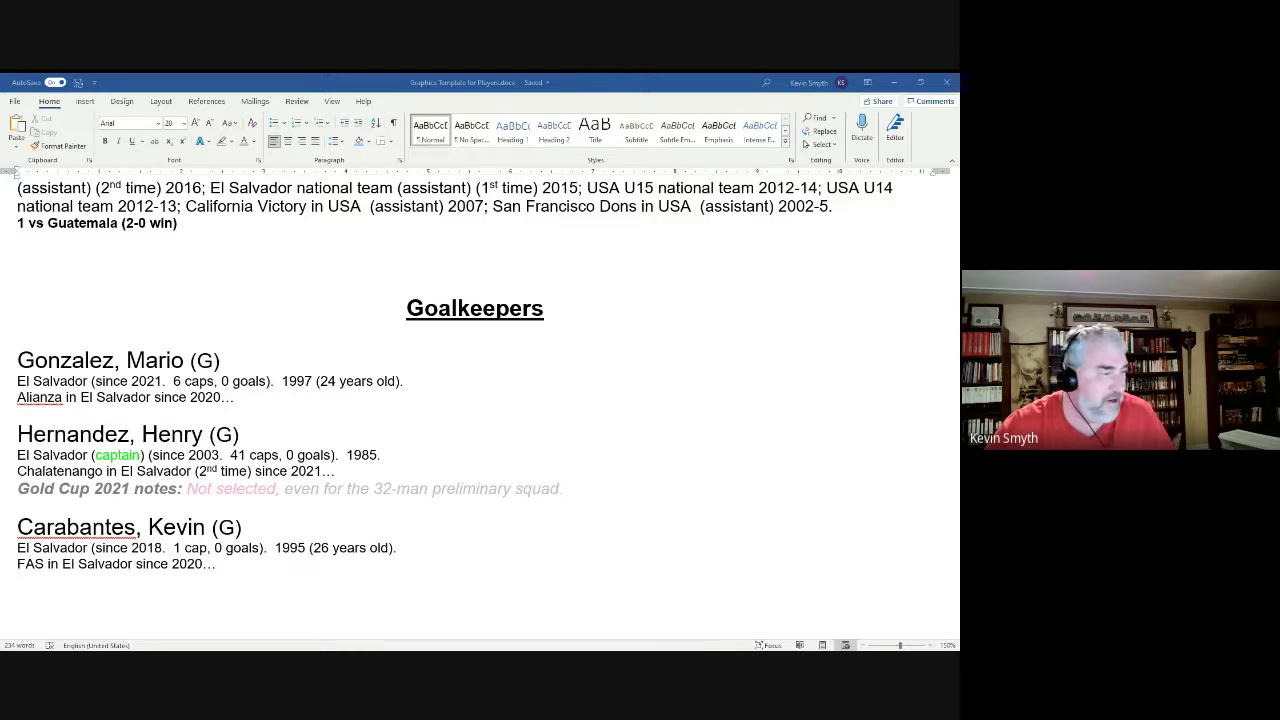
- Paste the central defender profiles for Zavaleta, Gomez Rodriguez, Dominguez, Mancia and Villalobos under the Central defenders heading
scroll(288, 400, "down", 3)
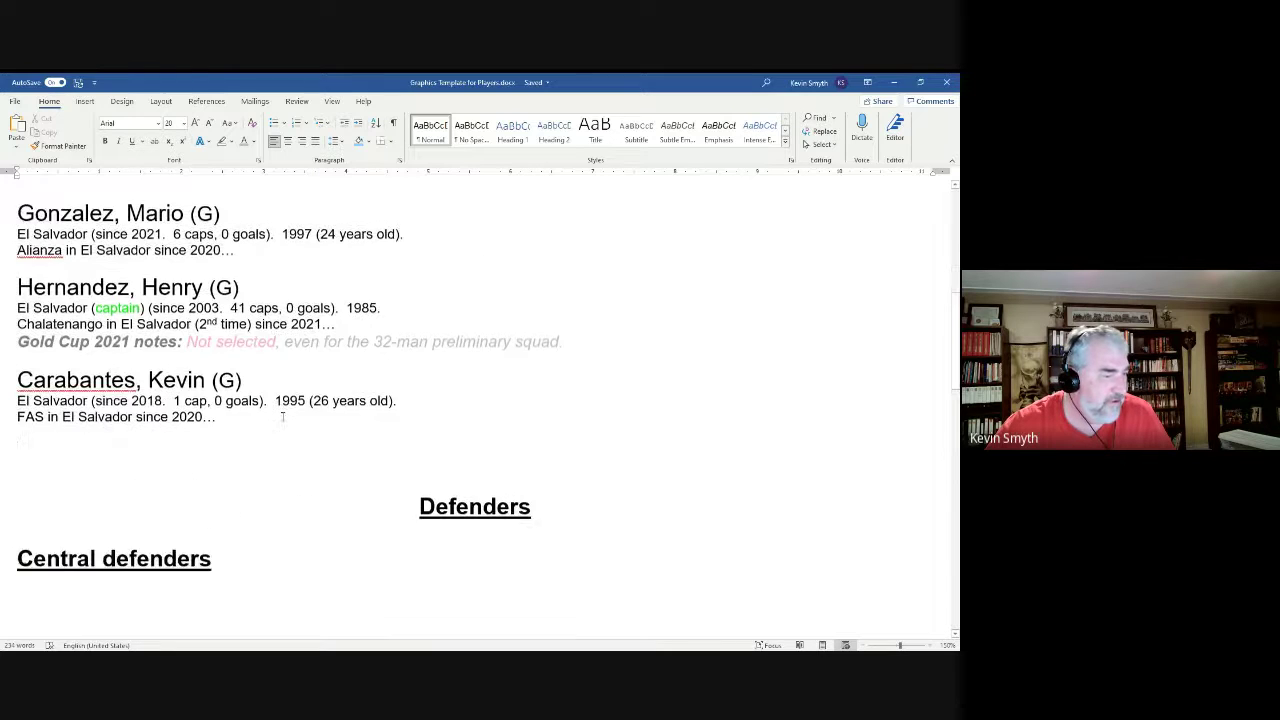
scroll(283, 417, "down", 4)
left_click(205, 425)
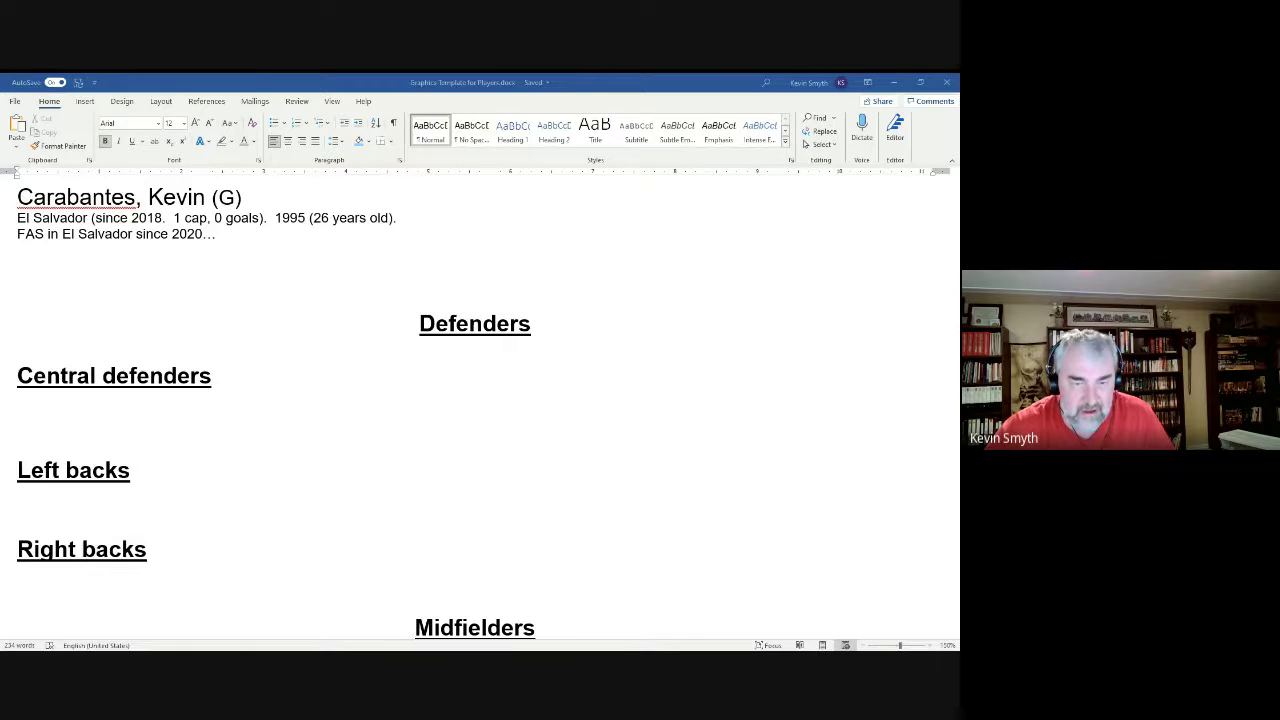
left_click(137, 420)
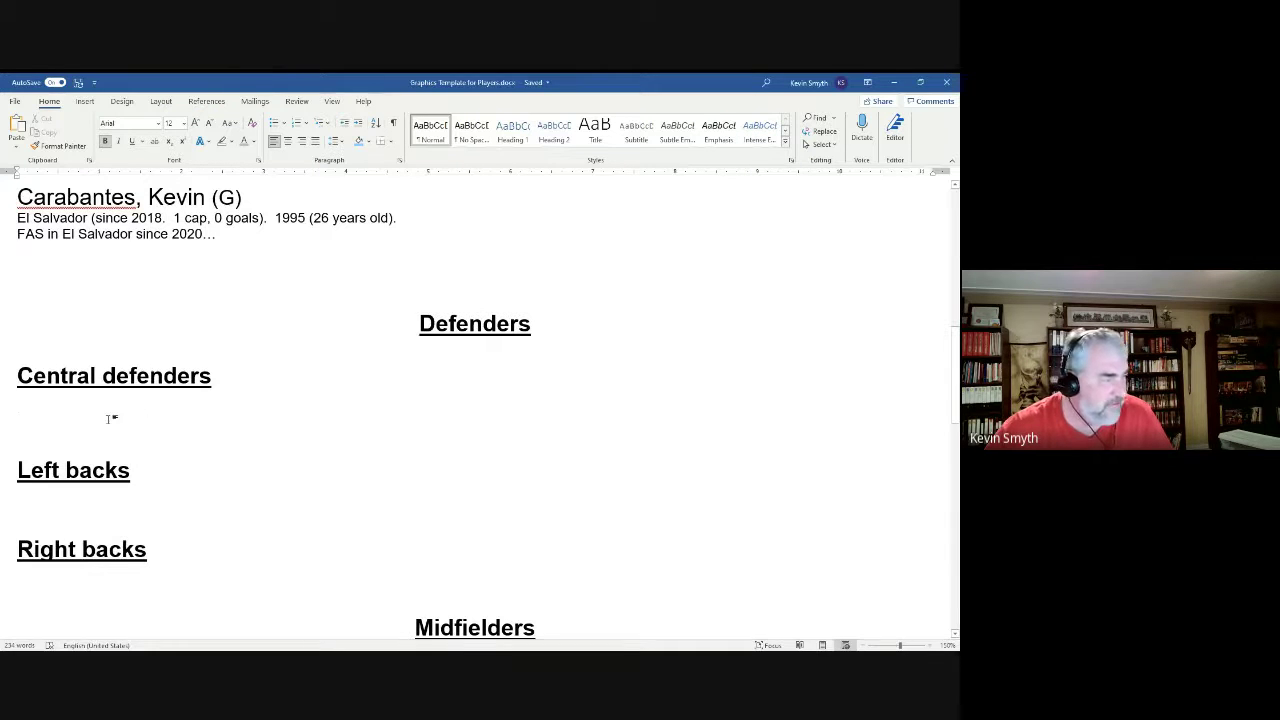
key("ctrl+v")
scroll(127, 418, "down", 1)
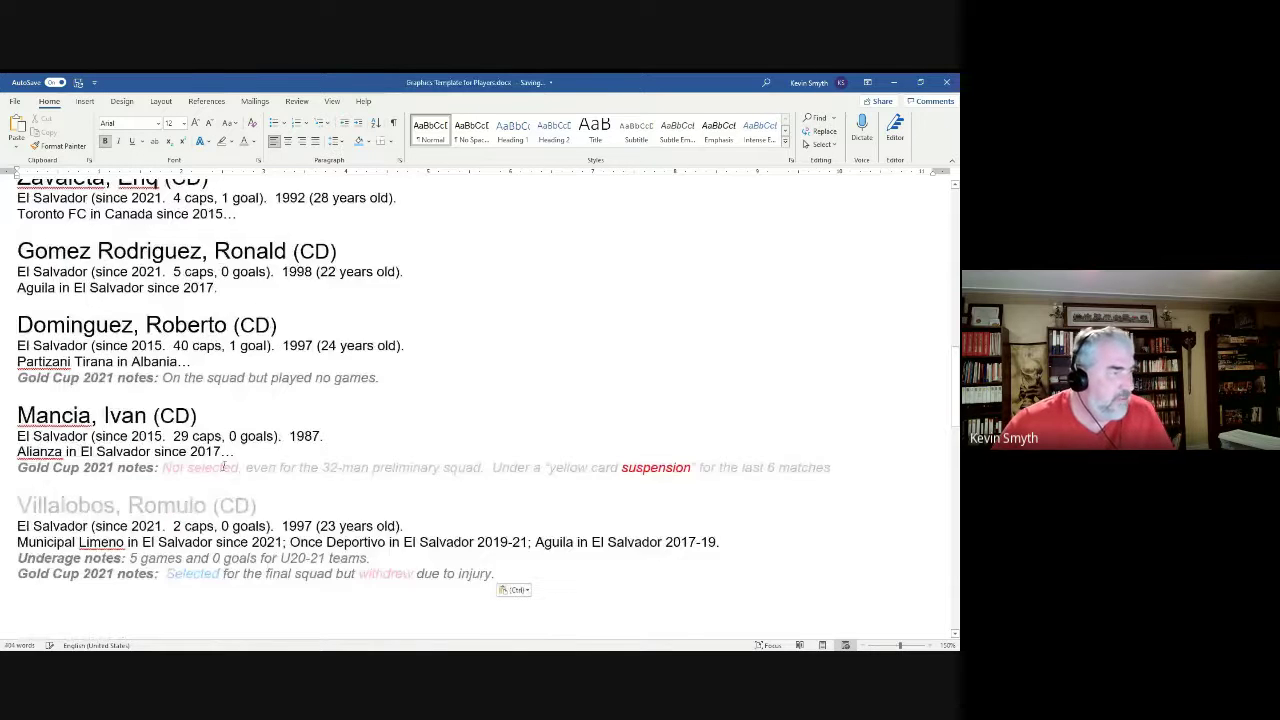
scroll(127, 418, "up", 3)
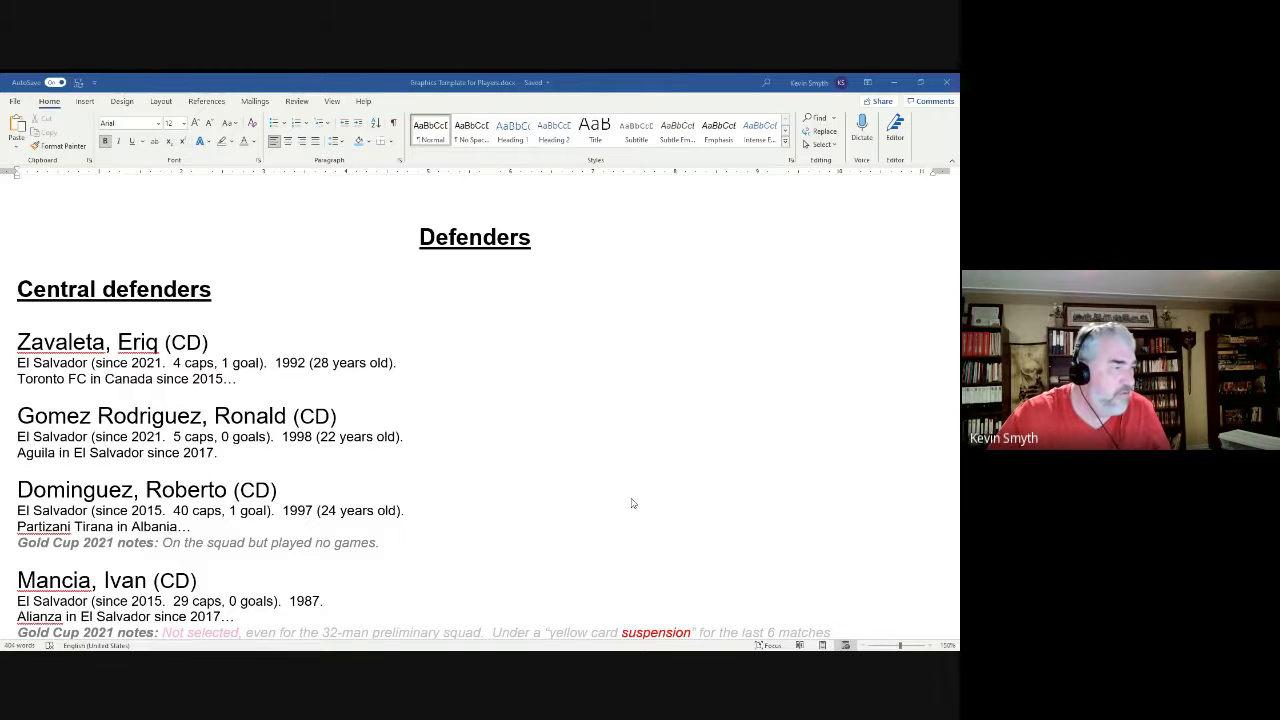
- Paste the profiles of Alexander Larin (LD/LM) and Jonathan Jimenez (LD) under the Left backs heading
scroll(630, 503, "down", 2)
scroll(630, 503, "down", 7)
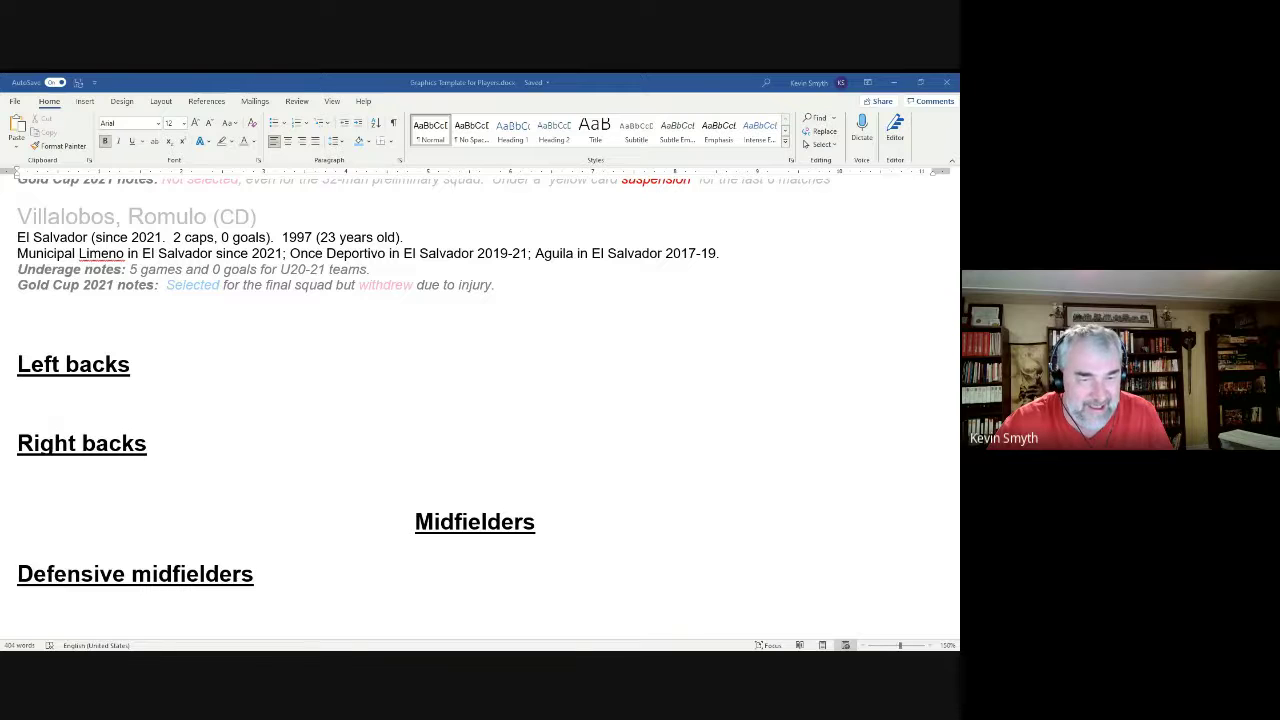
left_click(100, 438)
left_click(72, 398)
type("Larin, Alexander (LD/LM) El Salvador (since 2012.  57 caps, 4 goals).  1992 (29 years old). Comunicaciones in Guatemala (2nd time) since 2021…  Jimenez, Jonathan (LD) El Salvador (since 2015.  21 caps, 0 goals).  1992. Alianza in El Salvador since 2017… Gold Cup 2021 notes:  Not selected, even for the 32-man preliminary squad.")
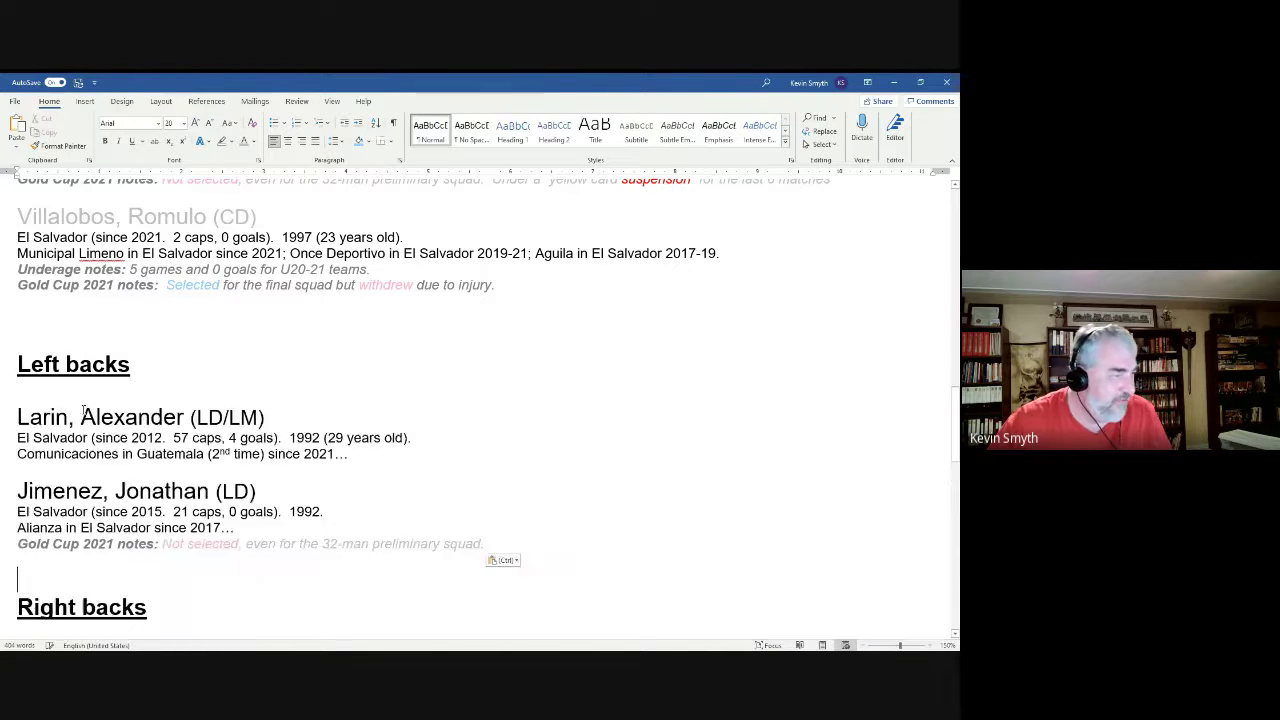
- Paste the profiles of Bryan Tamacas (RD) and Alex Roldan (RD) under the Right backs heading
scroll(915, 480, "down", 2)
key("alt+Tab")
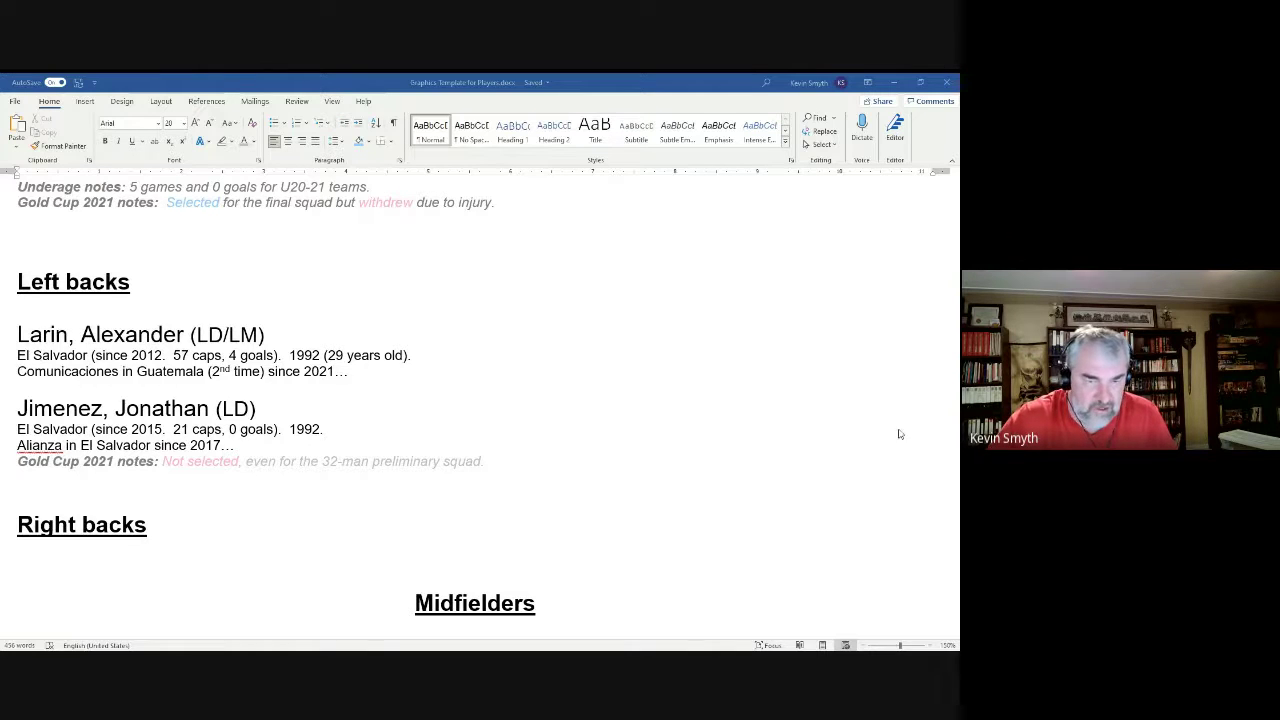
scroll(477, 457, "down", 4)
left_click(35, 351)
type("Tamacas, Bryan (RD) El Salvador (since 2016.  37 caps, 1 goal).  1995 (26 years old). Alianza in El Salvador since 2020…  Roldan, Alex (RD) Seattle Sounders (2nd time) in USA since 2020…")
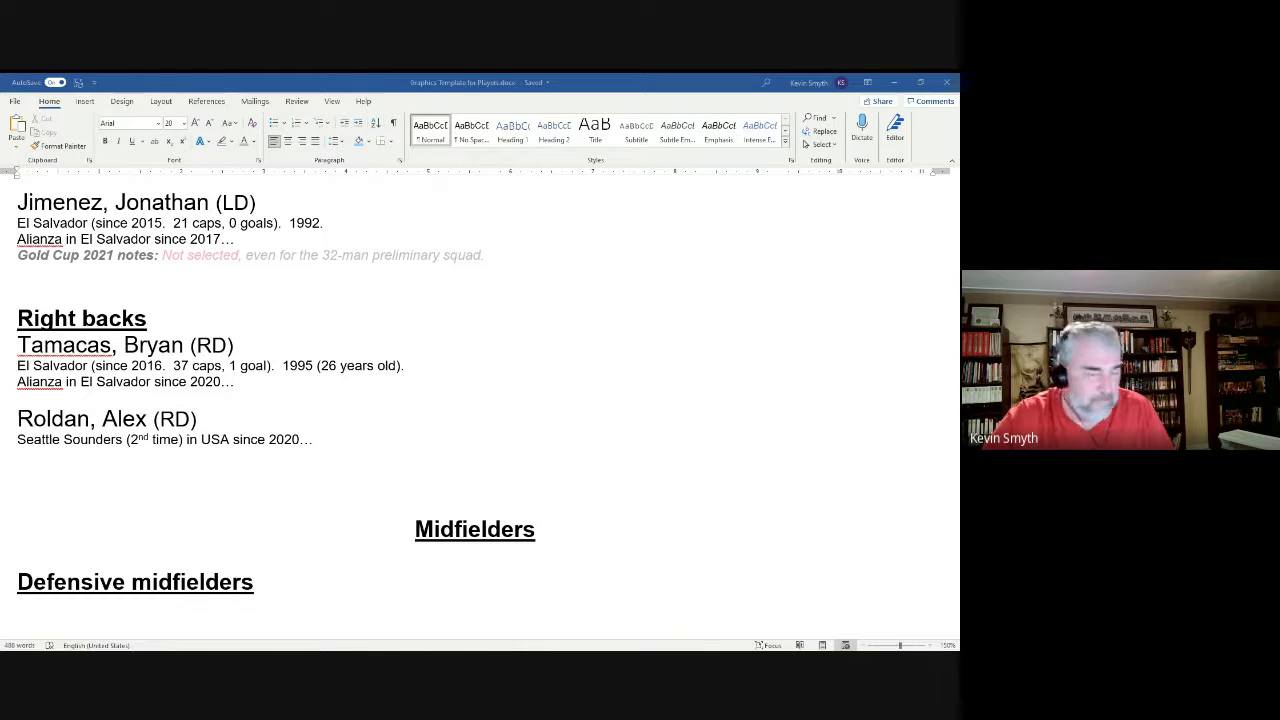
- Add a blank line between the Midfielders and Defensive midfielders headings and paste Darwin Ceren's (VM) profile there
scroll(513, 515, "down", 3)
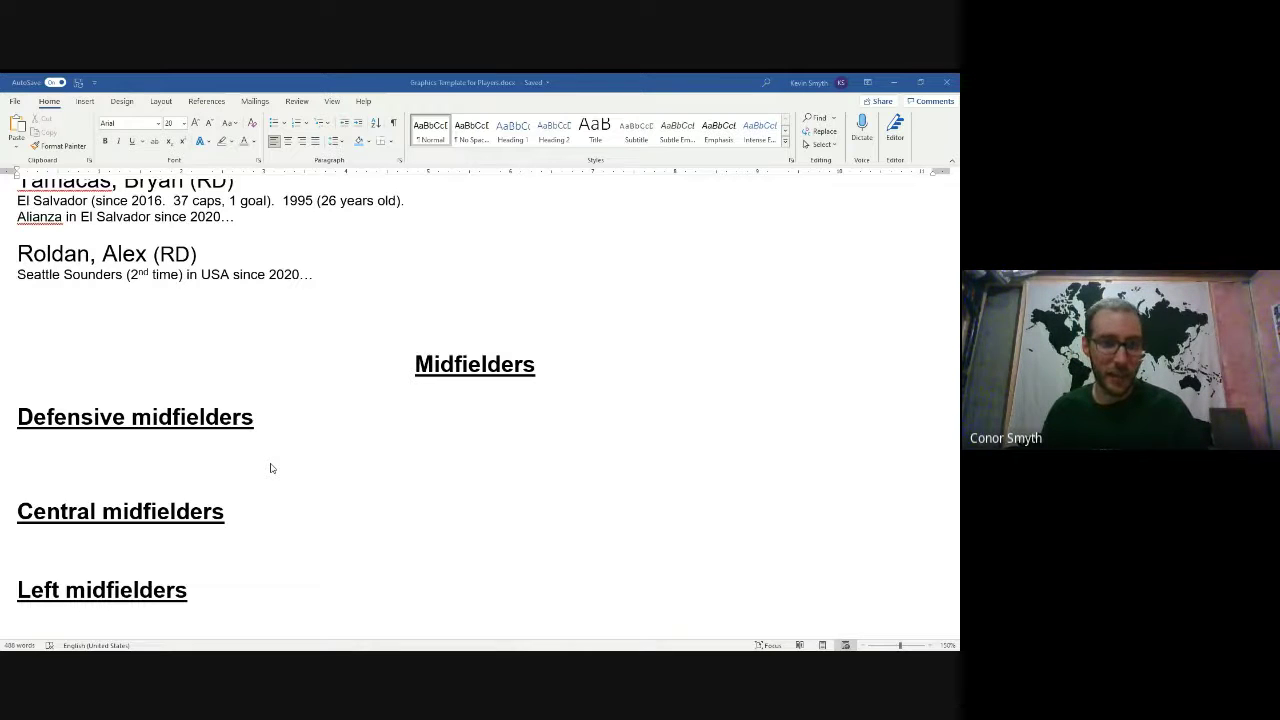
key("alt+Tab")
left_click(132, 391)
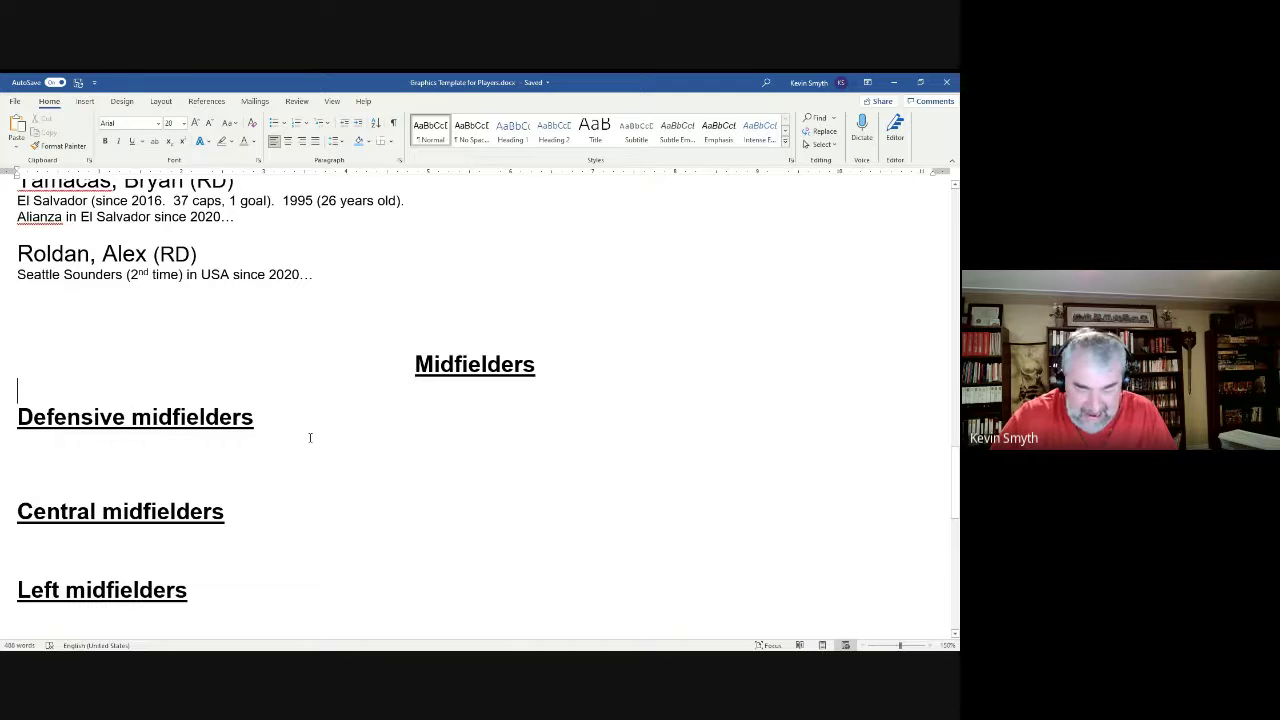
key("Return")
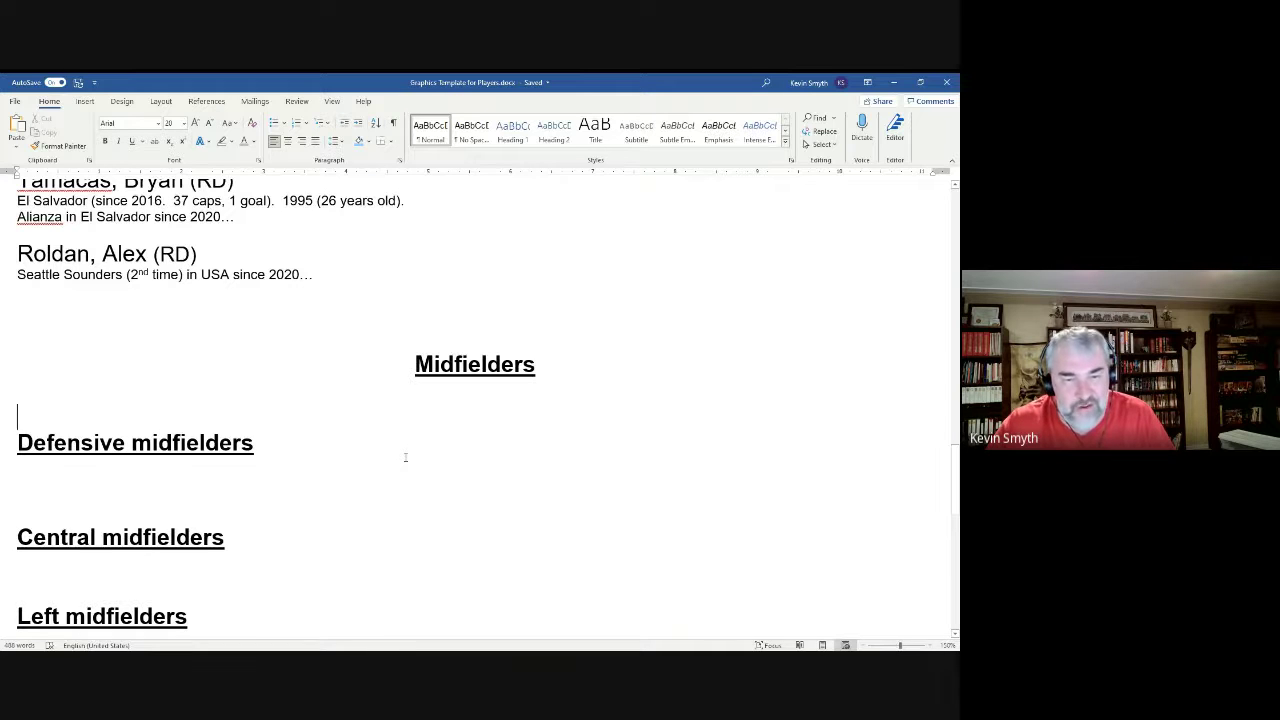
type("Ceren, Darwin (VM) El Salvador (since 2012.  65 caps, 4 goals).  1989. Houston Dynamo in USA since 2018…")
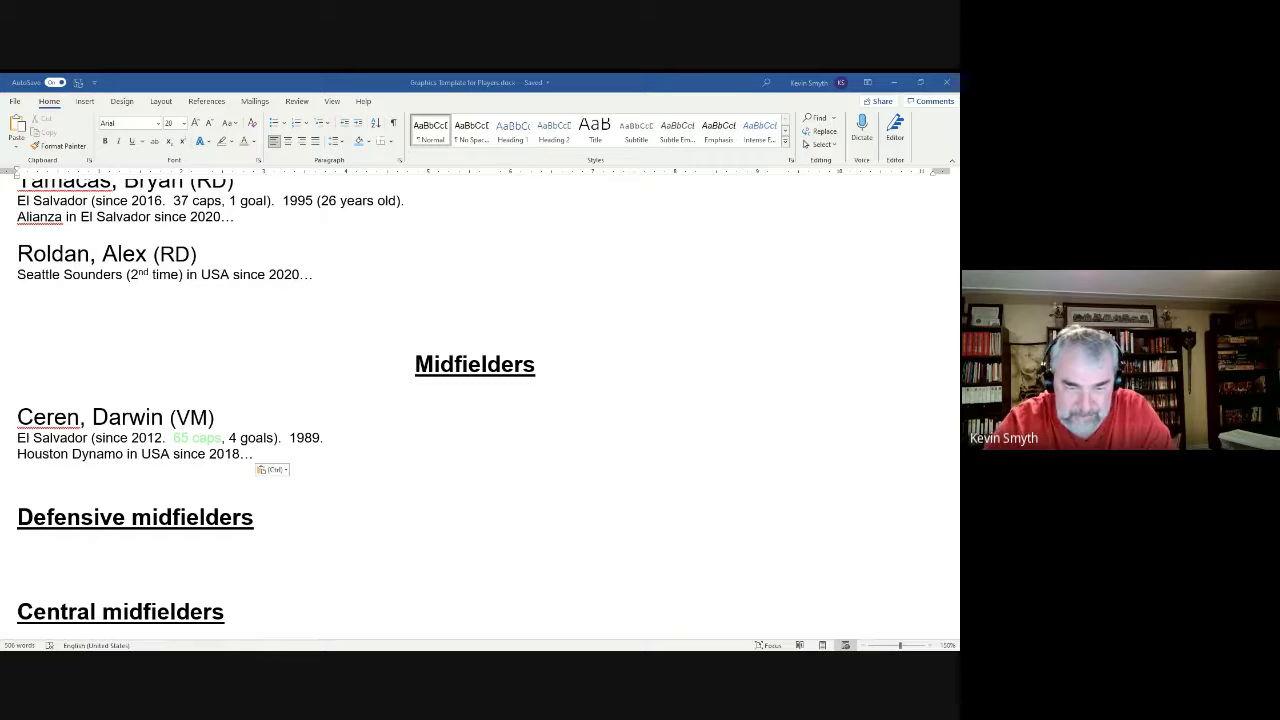
key("Escape")
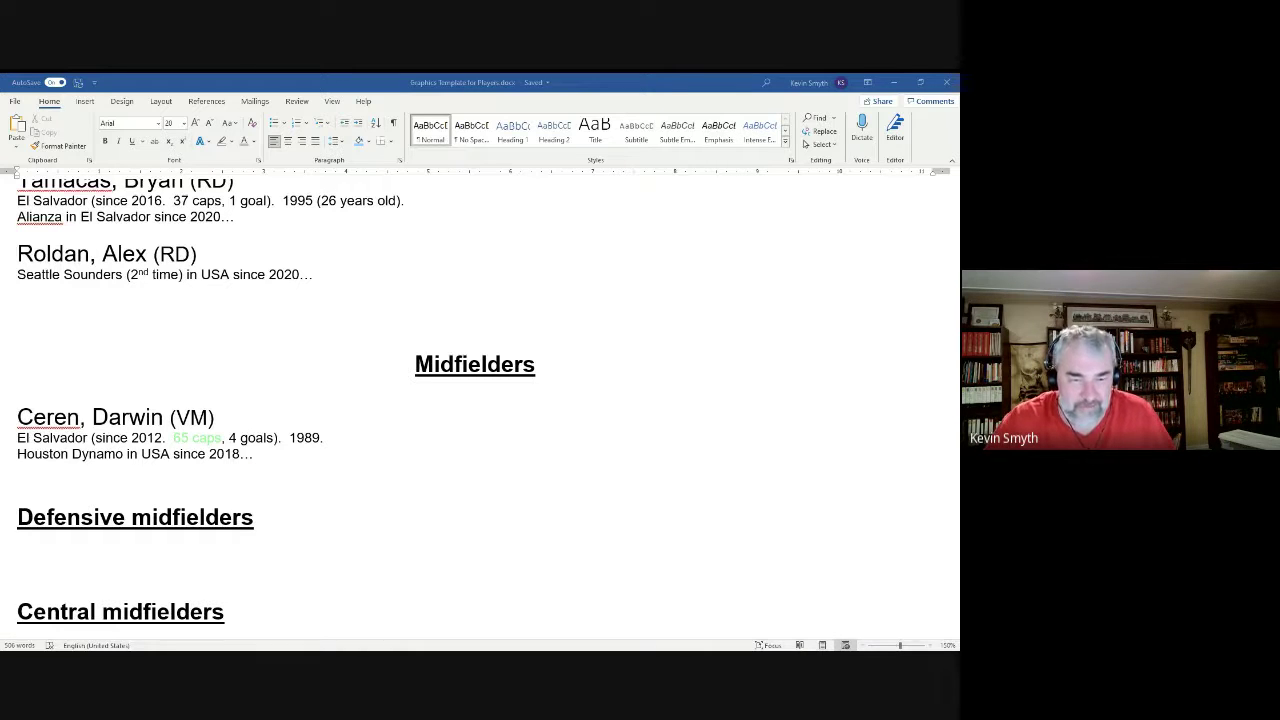
- Paste the profiles of captain Marvin Monterrosa (DM) and Isaac Portillo (DM) under the Defensive midfielders heading
left_click(65, 550)
type("Monterrosa, Marvin (DM) – Captain El Salvador (since 2014.  27 caps, 2 goals).  1991 (30 years old). Alianza in El Salvador since 2017…  Portillo, Isaac (DM) El Salvador (since 2021.  7 caps, 0 goals).  1994 (26 years old). Alianza in El Salvador since 2013.")
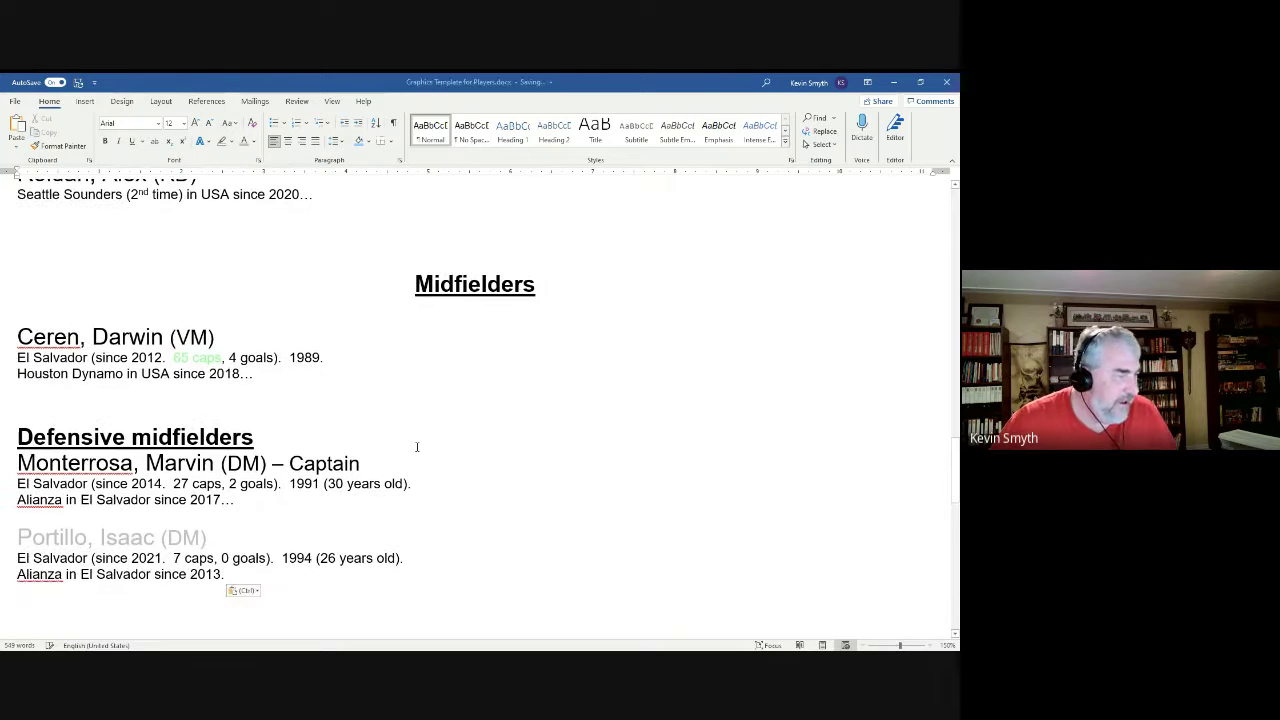
left_click(313, 318)
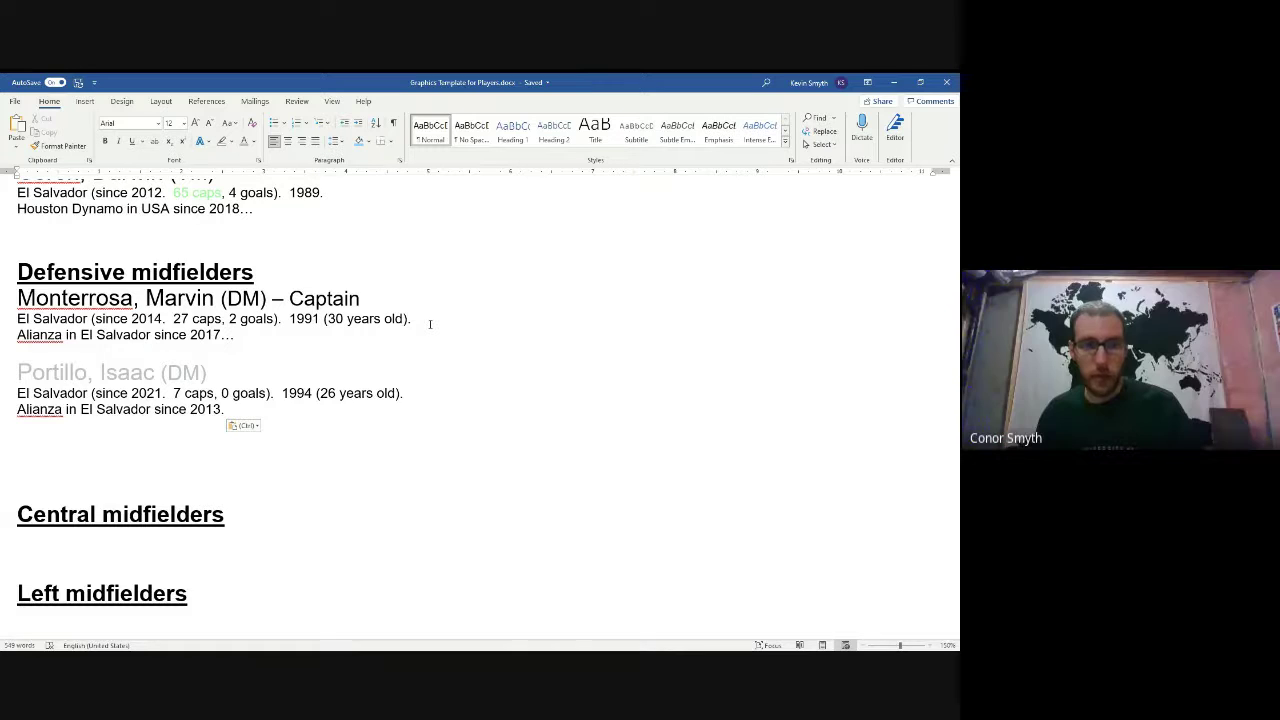
scroll(430, 324, "down", 2)
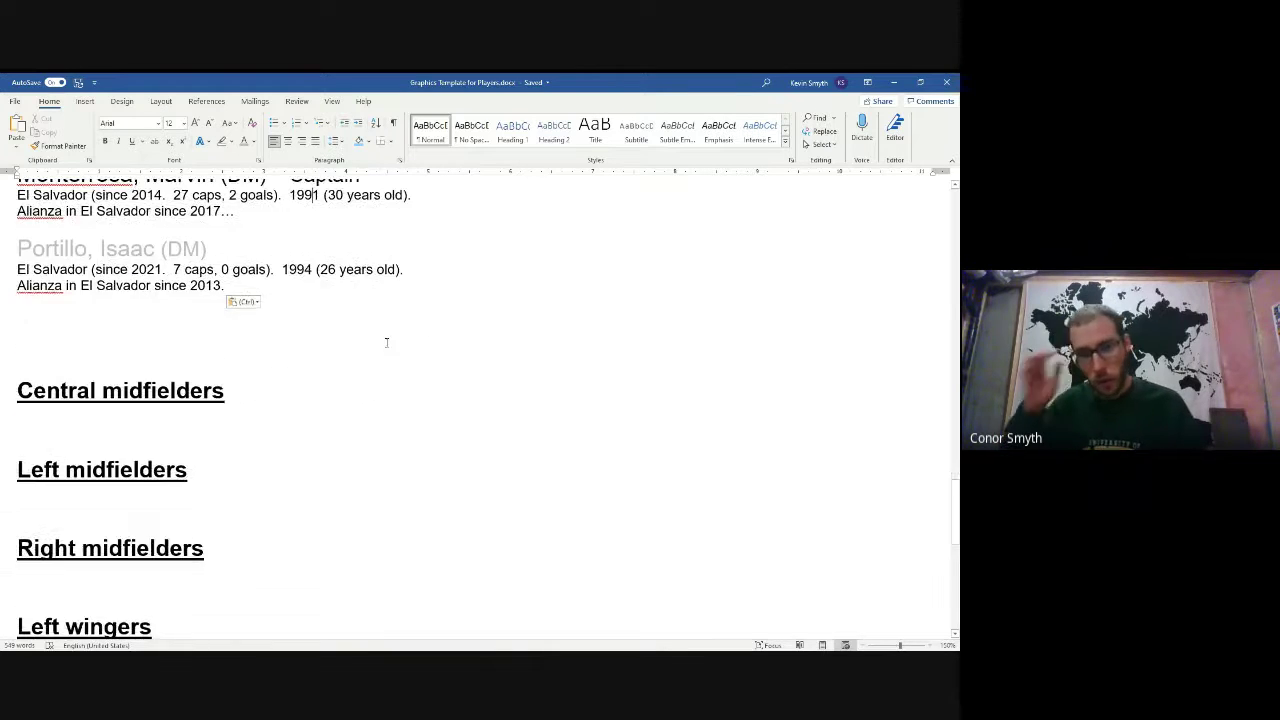
scroll(386, 340, "up", 1)
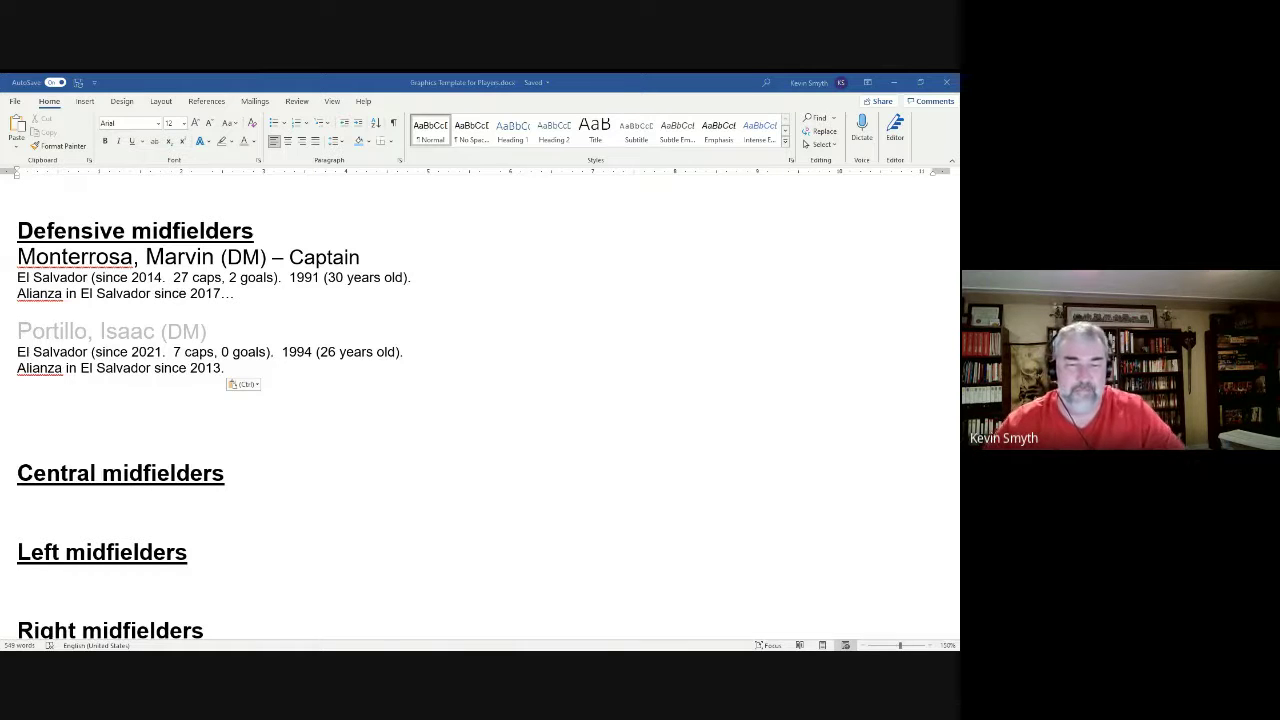
key("Escape")
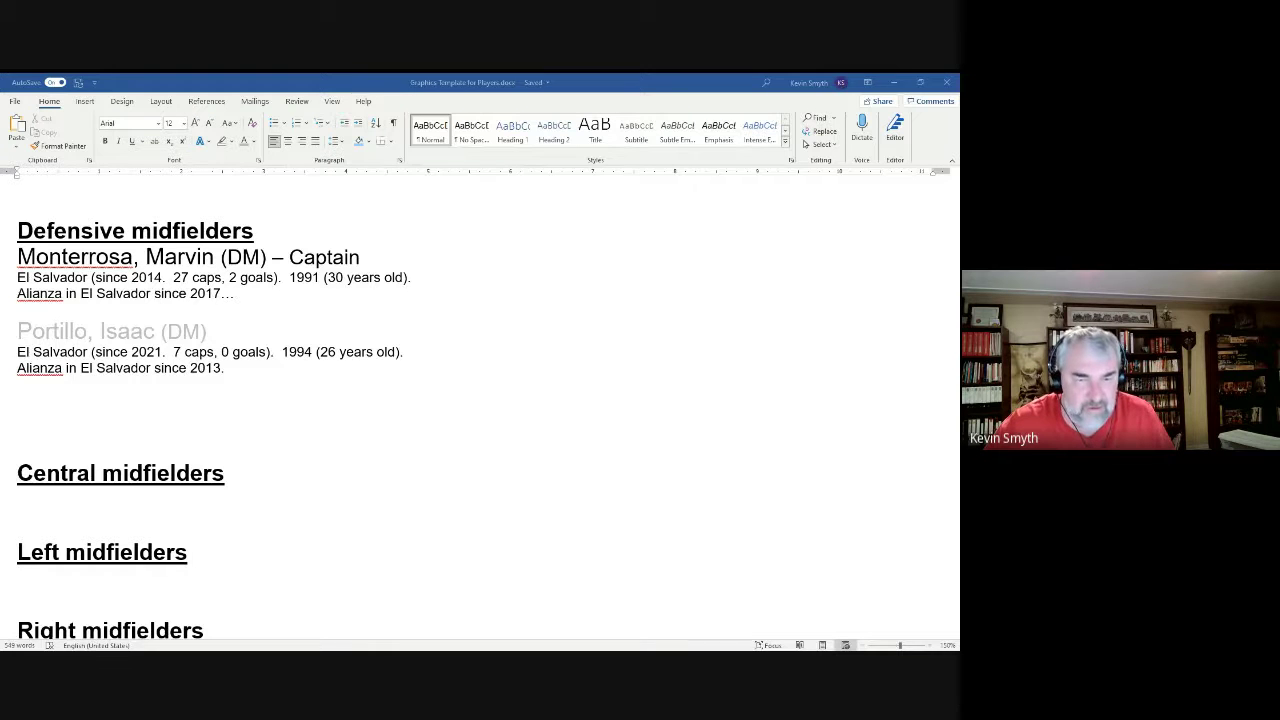
- Paste the profile of Narciso Orellana (CM/DM) under the Central midfielders heading
key("alt+Tab")
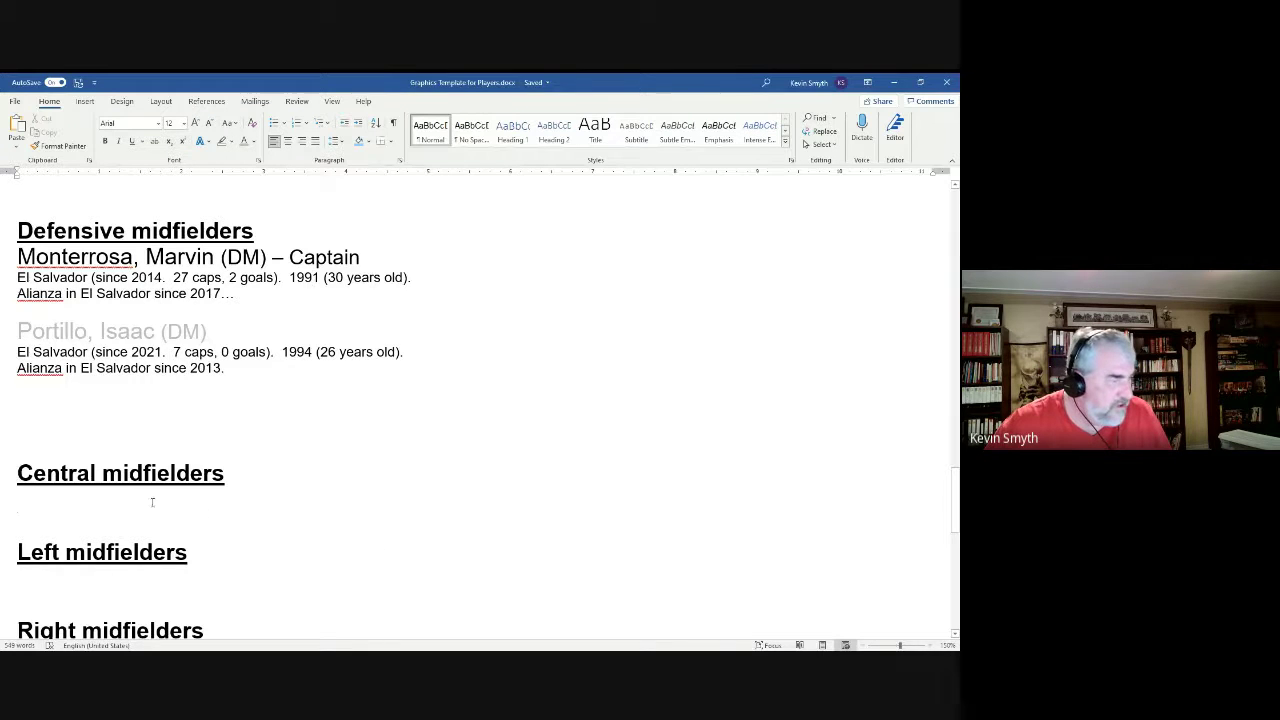
left_click(152, 502)
type("Orellana, Narciso (CM/DM) El Salvador (since 2014.  35 caps, 1 goal).  1995 (26 years old). Alianza in El Salvador since 2017…")
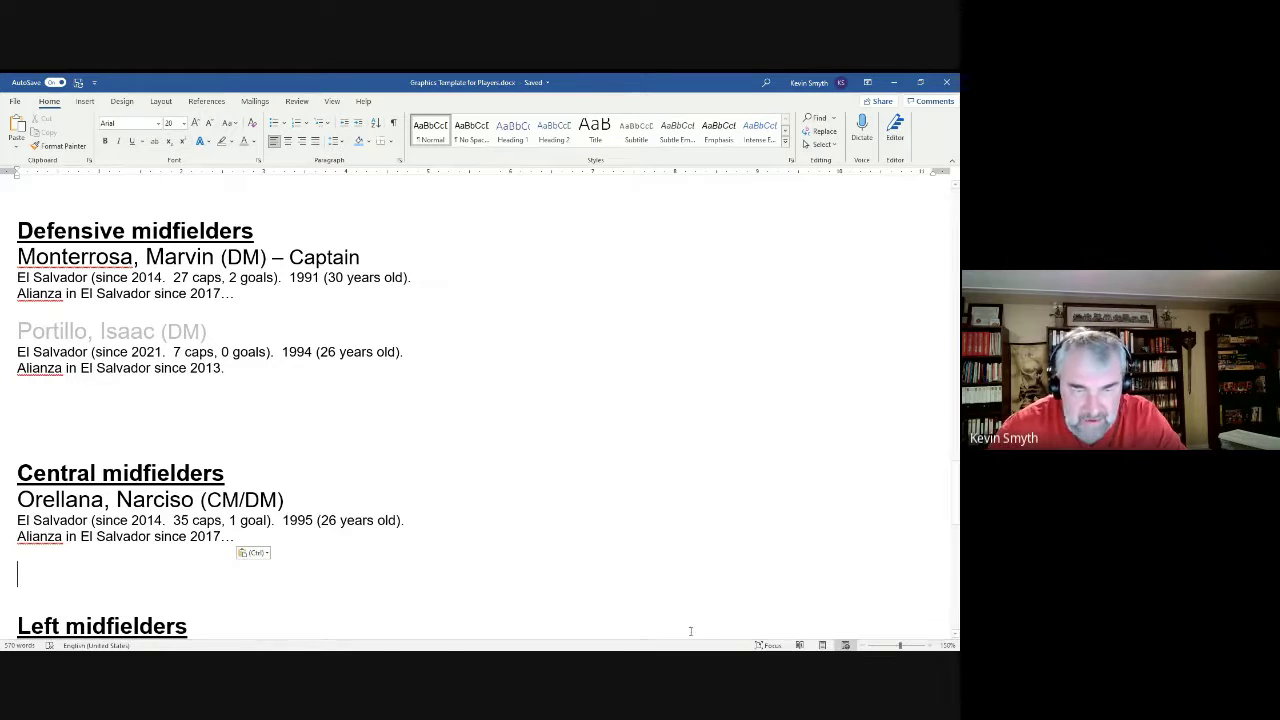
key("Escape")
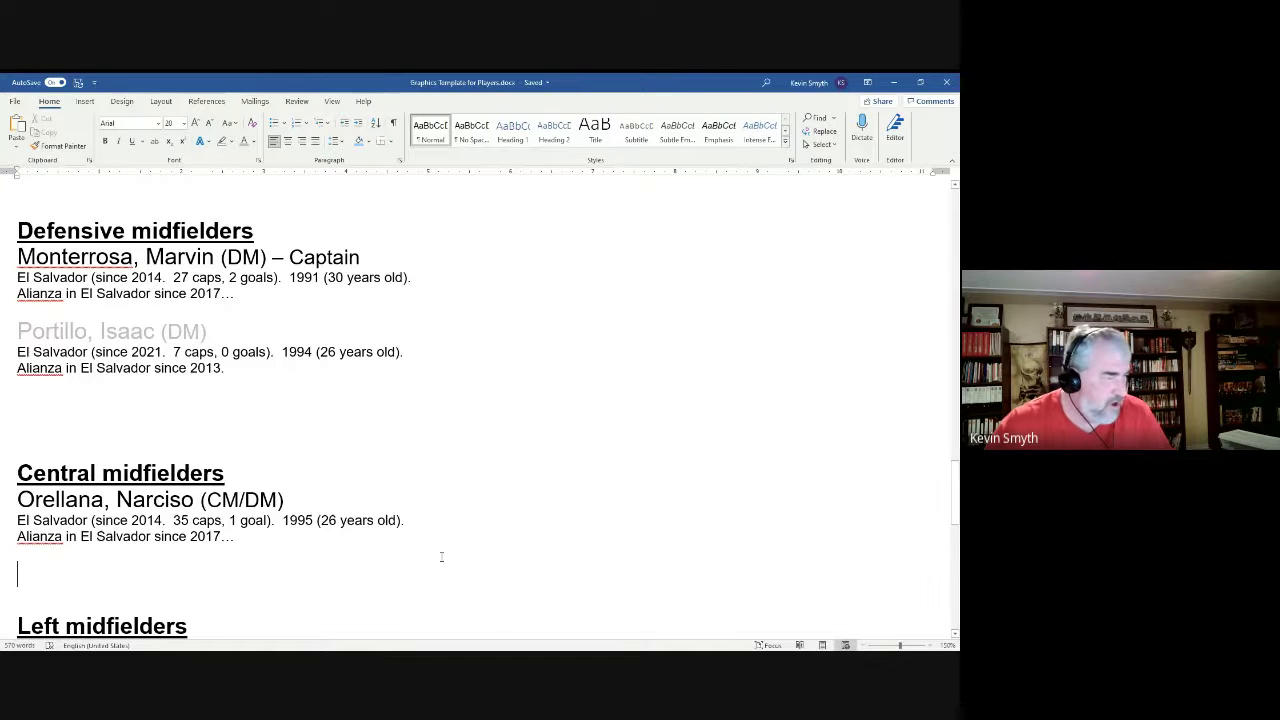
- Paste the profiles of Juan Carlos Portillo, Joaquin Rivas, Jaime Alas and Andres Flores under the Left midfielders heading
scroll(414, 534, "down", 3)
left_click(77, 489)
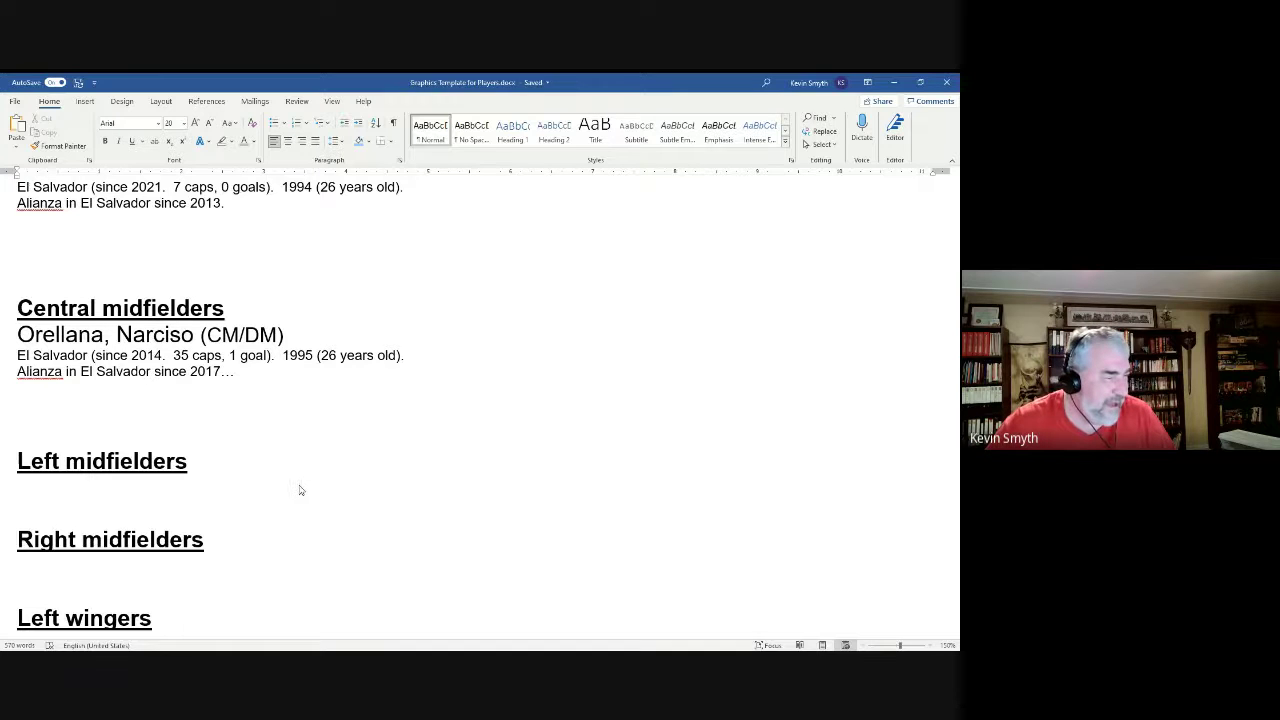
key("ctrl+v")
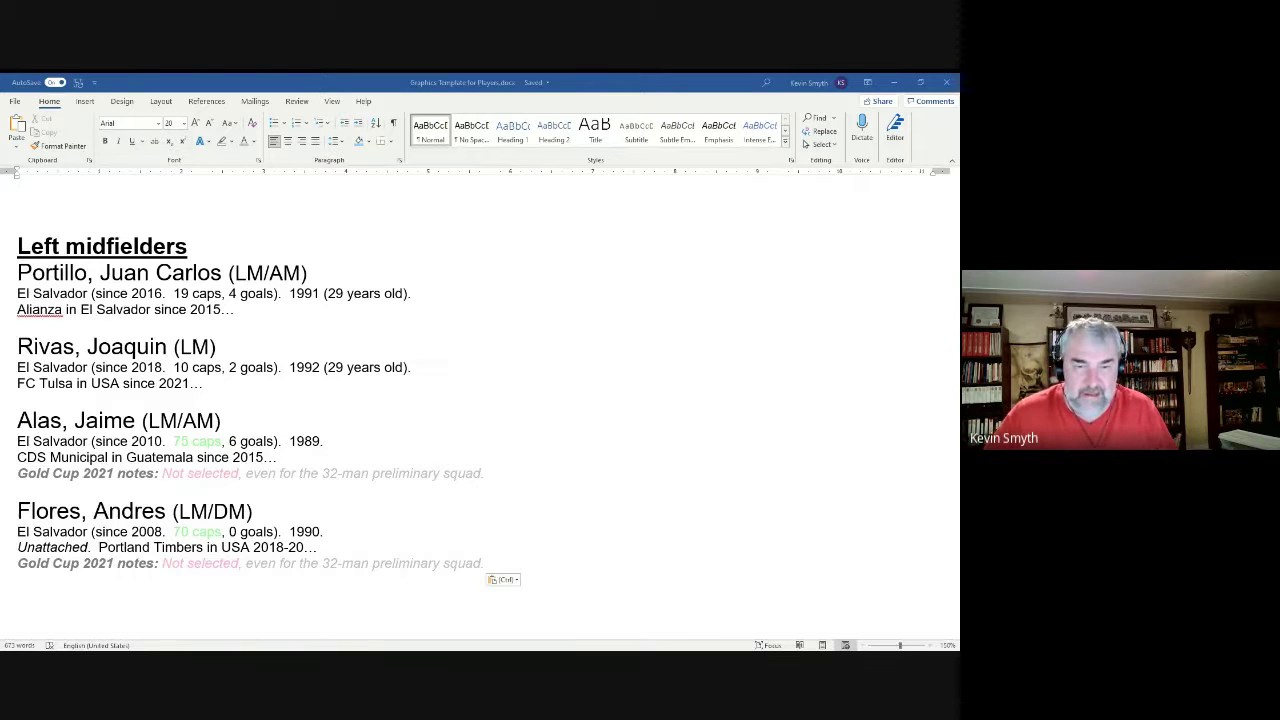
key("Escape")
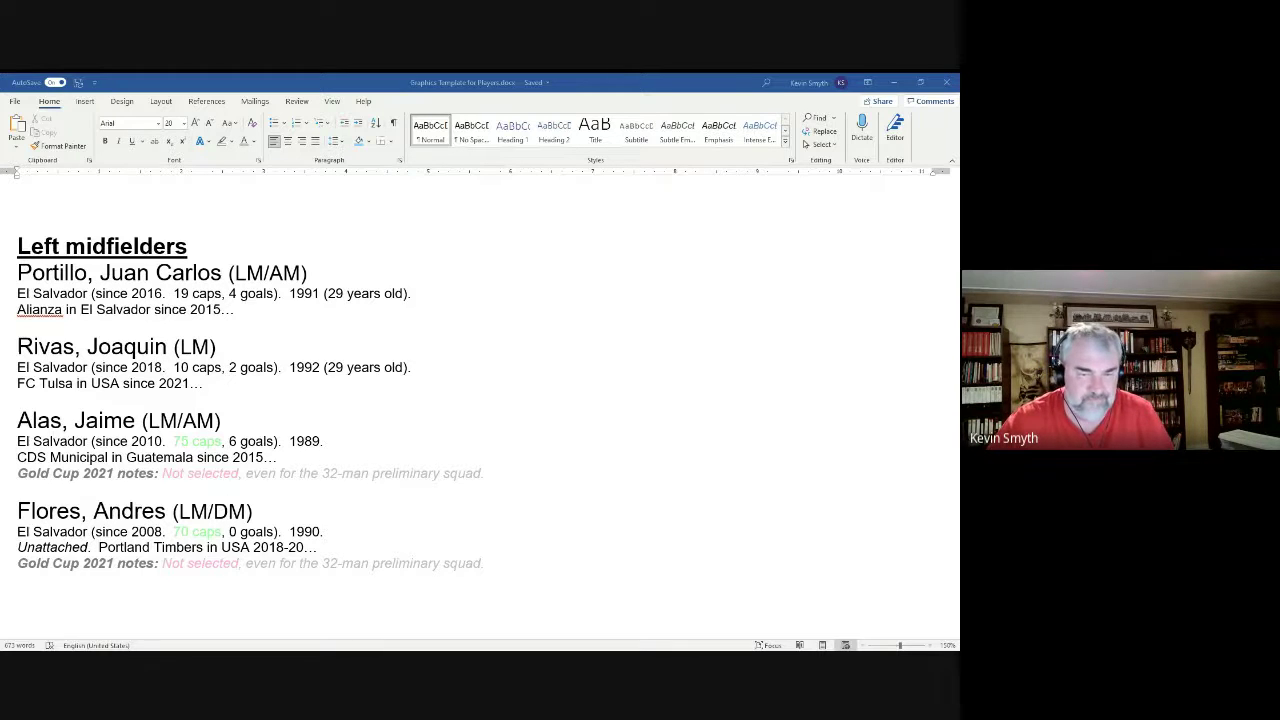
- Paste the profile of Jairo Henriquez (RM/AM) under the Right midfielders heading
scroll(502, 451, "down", 2)
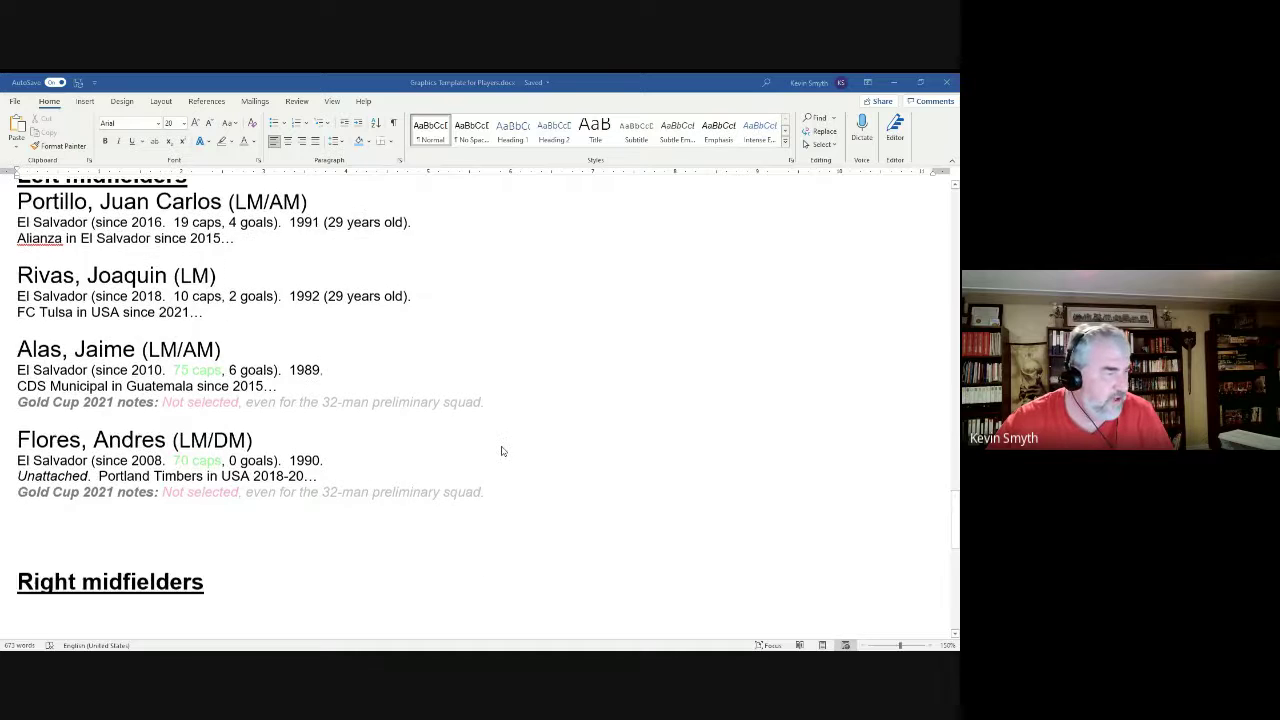
scroll(502, 451, "down", 3)
left_click(89, 509)
scroll(400, 451, "up", 5)
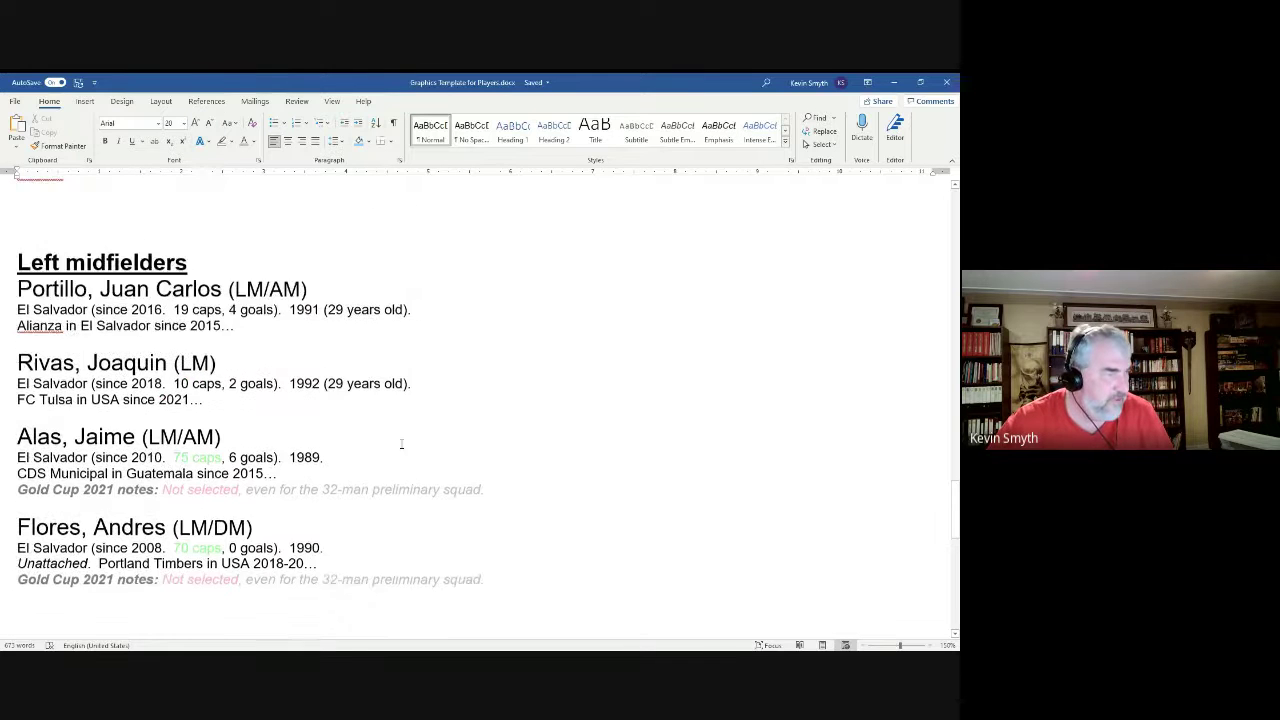
scroll(401, 444, "down", 3)
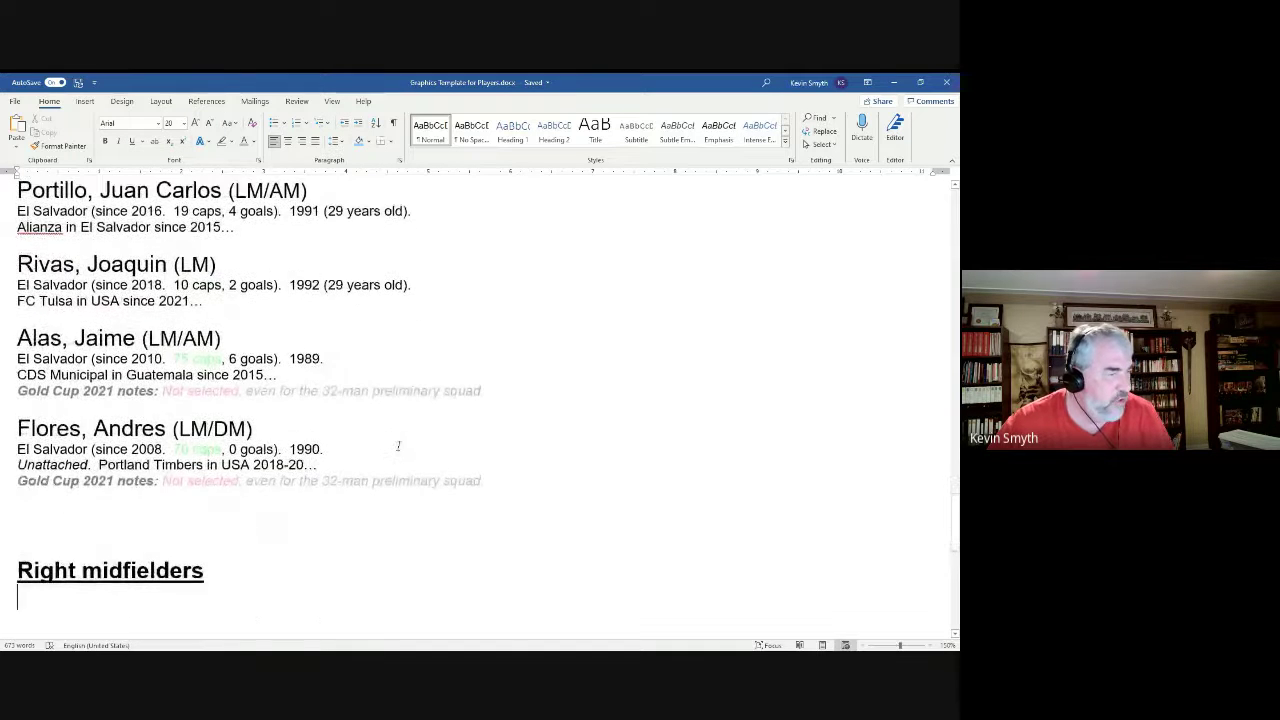
scroll(398, 446, "down", 5)
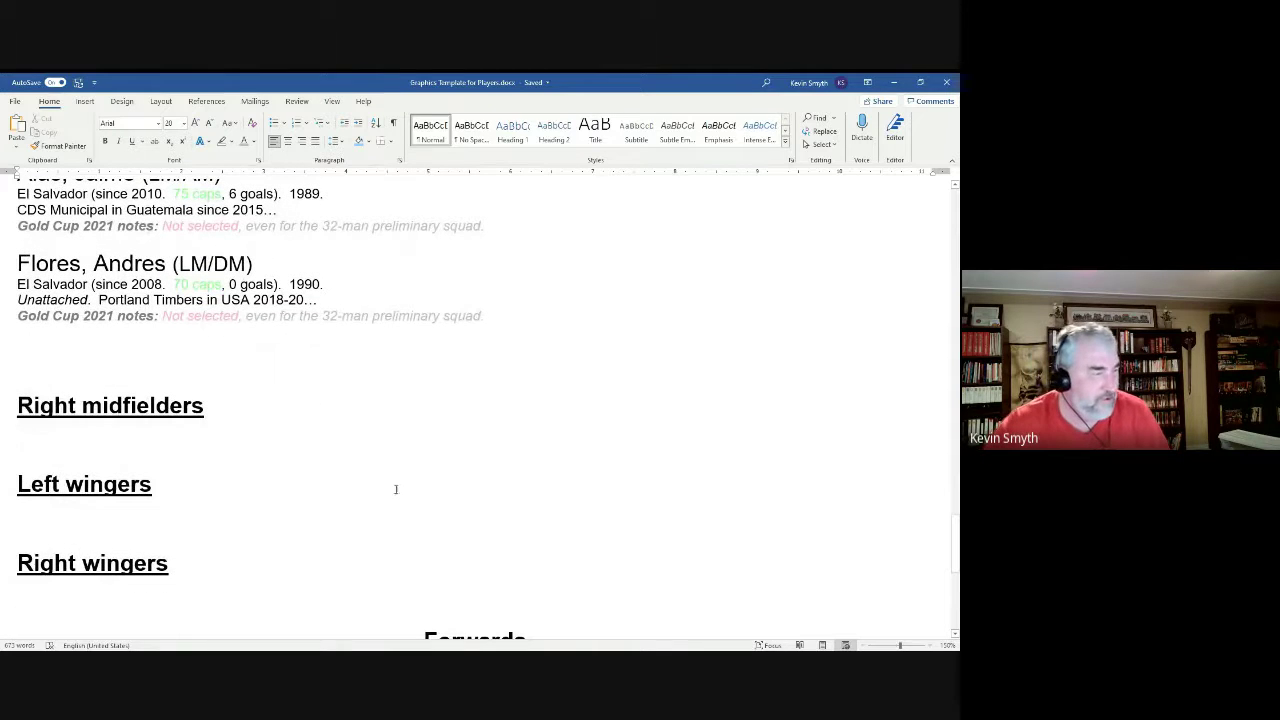
type("Henriquez, Jairo (RM/AM) El Salvador (since 2015 .  10 caps, 1 goal).  1993. Chalatenango in El Salvador since 2019…")
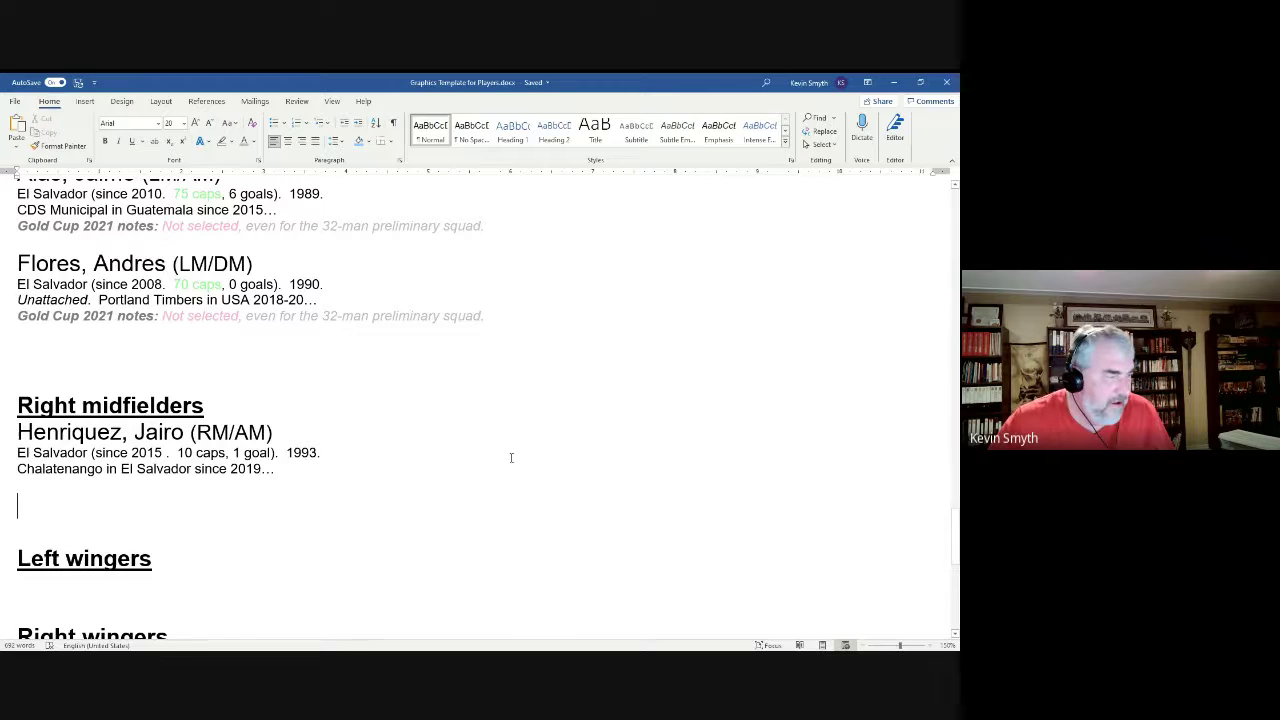
- Paste the profile of Amando Moreno (LW) under the Left wingers heading
scroll(177, 449, "down", 3)
left_click(48, 421)
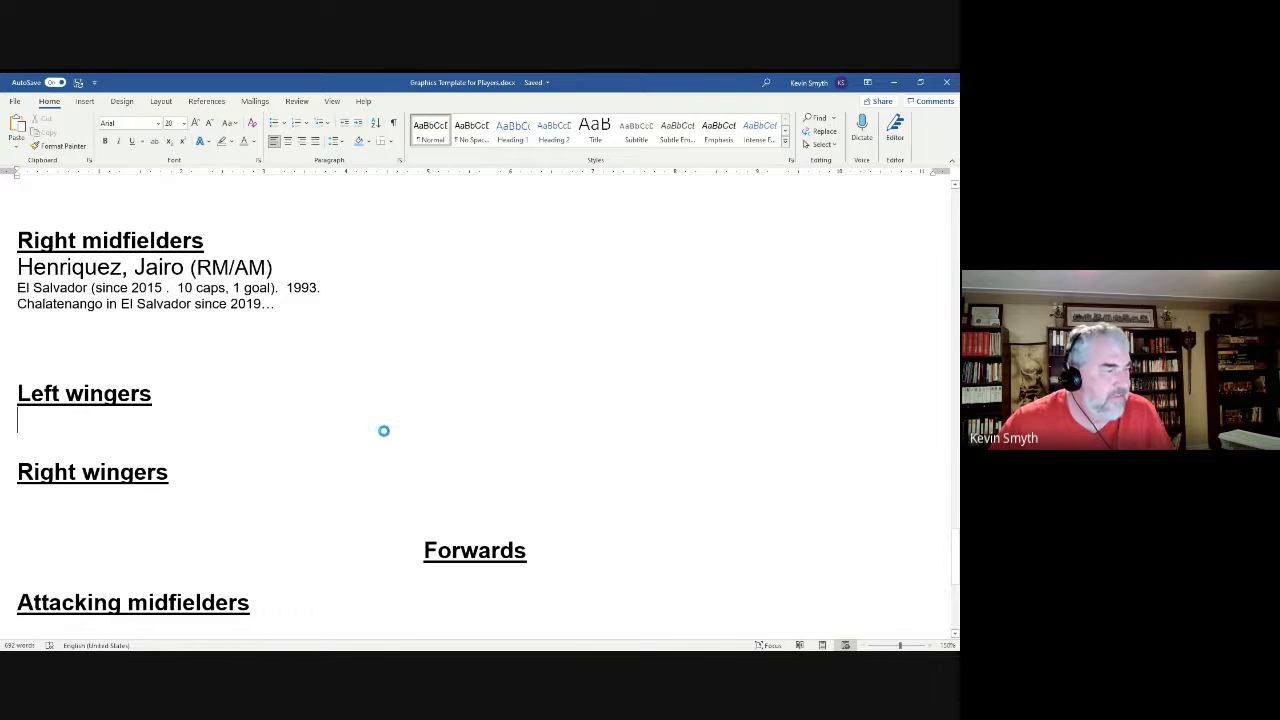
type("Moreno, Amando (LW) El Salvador (since 2021.  1 cap, 0 goals).  1995. New Mexico Utd in USA since 2020…")
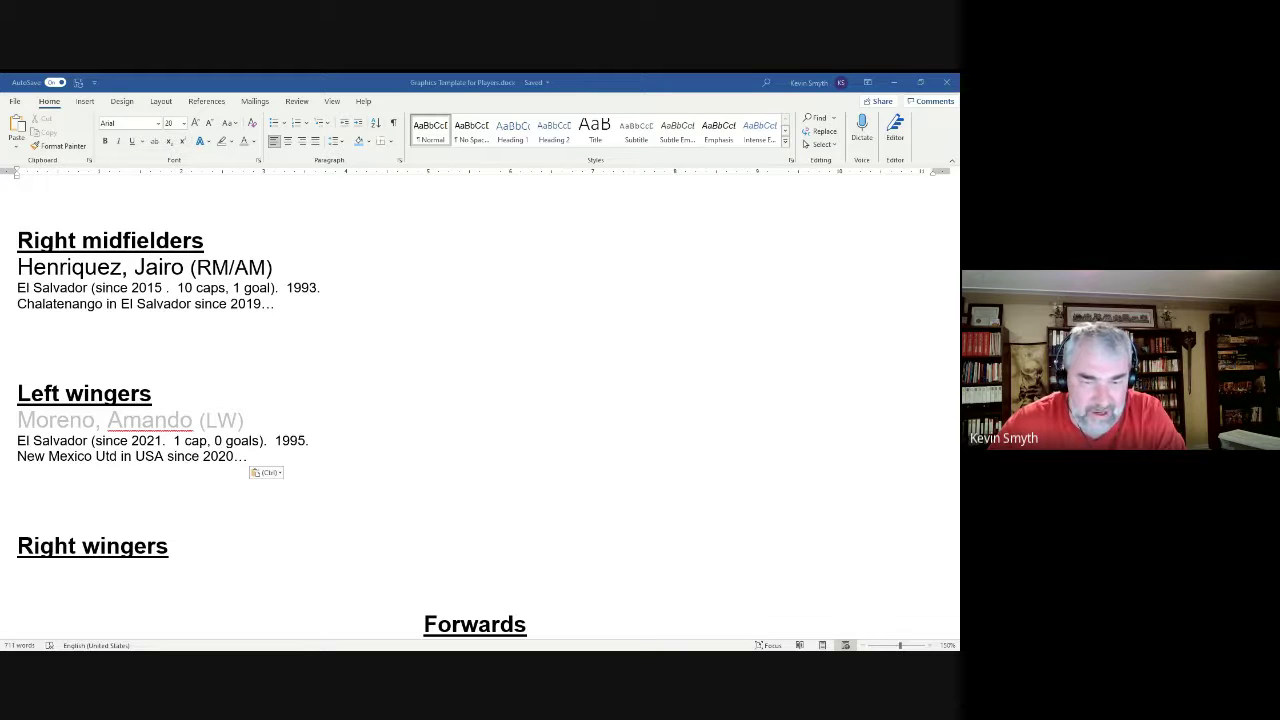
key("Escape")
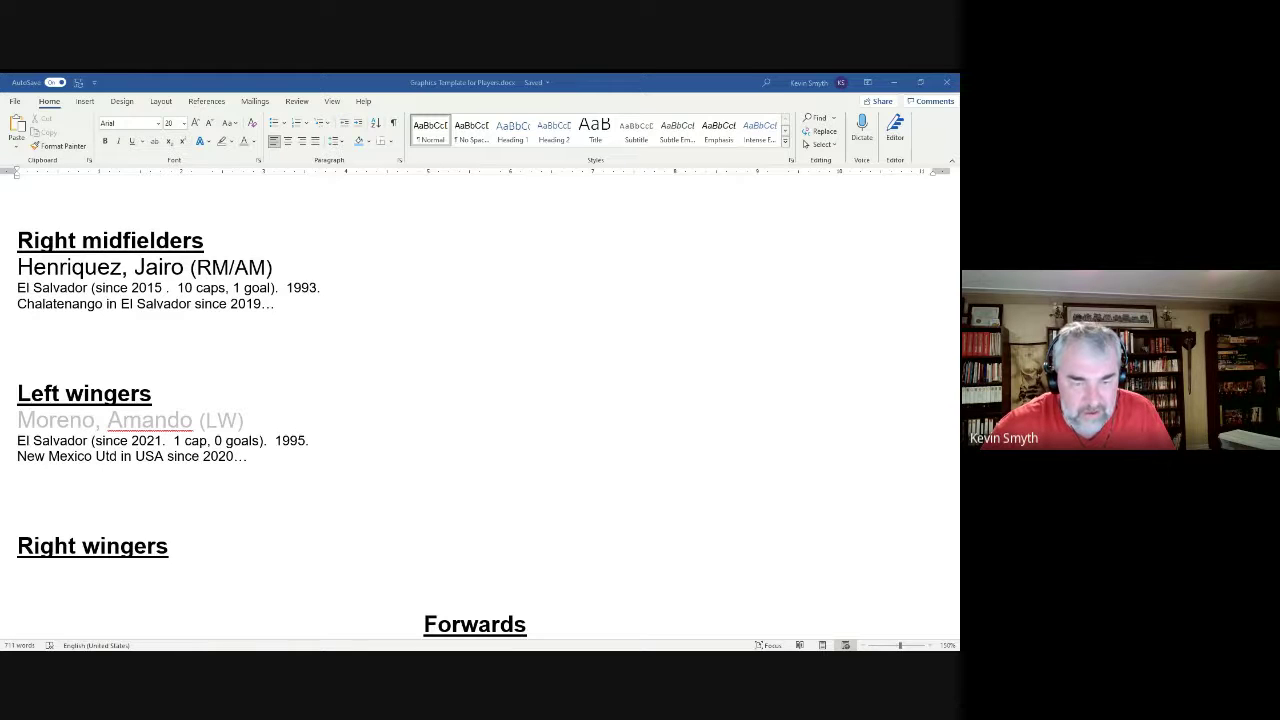
- Paste the profiles of Joshua Perez, Walmer Martinez and Oscar Ceren (all RW) under the Right wingers heading
left_click(339, 531)
left_click(54, 576)
type("Perez, Joshua (RW) El Salvador (since 2021.  6 caps, 3 goals).  1998 (23 years old). Ibiza in Spain since 2020…  Martinez, Walmer (RW) El Salvador (since 2021.  4 caps, 1 goal).  1998 (22 years old). Hartford Athletic in USA since 2021…  Ceren, Oscar (RW) El Salvador (2013-19.  39 caps, 5 goals).  1991. Alianza in El Salvador since 2016… Gold Cup 2021 notes: Not selected, even for the 32-man preliminary squad.")
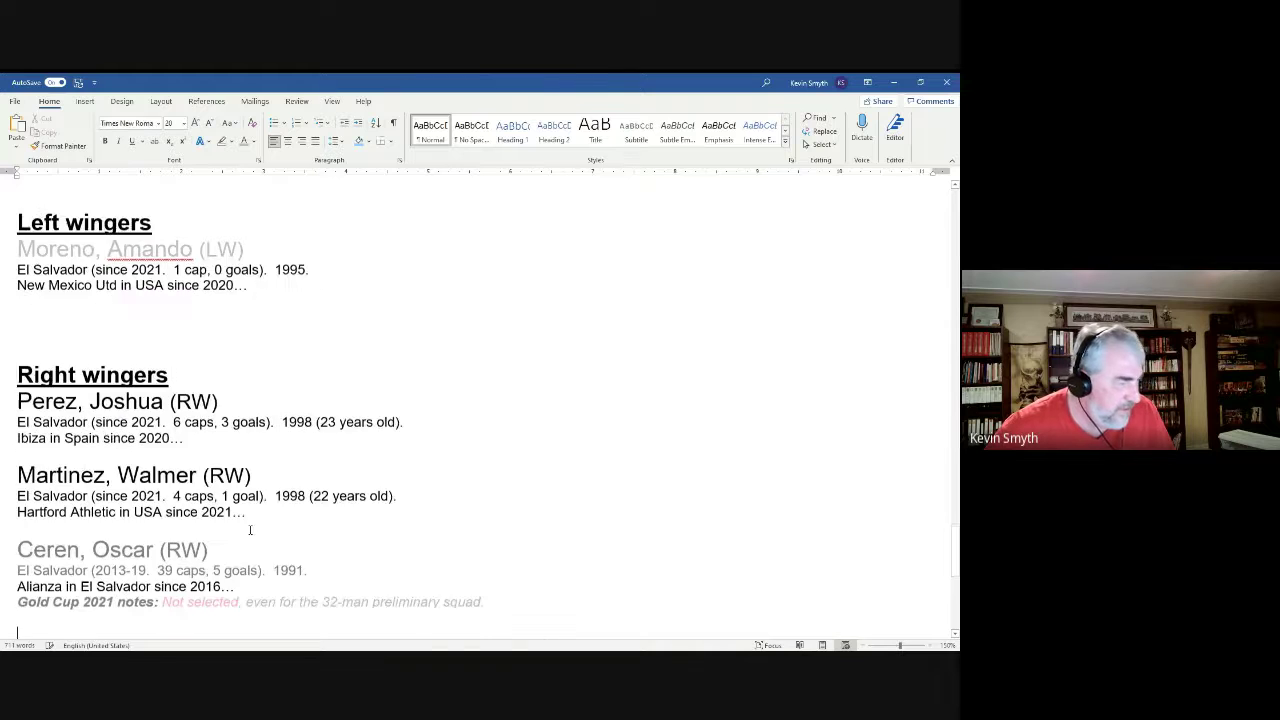
scroll(430, 415, "down", 2)
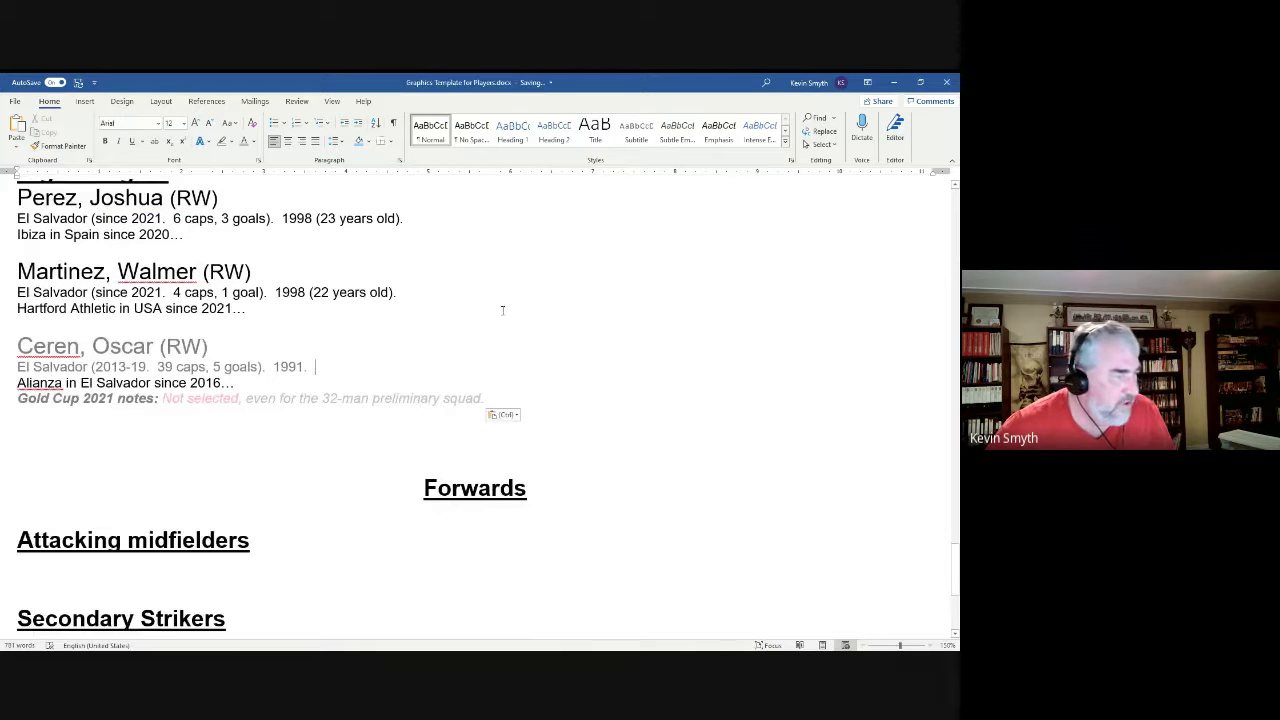
scroll(455, 322, "up", 1)
left_click(141, 282)
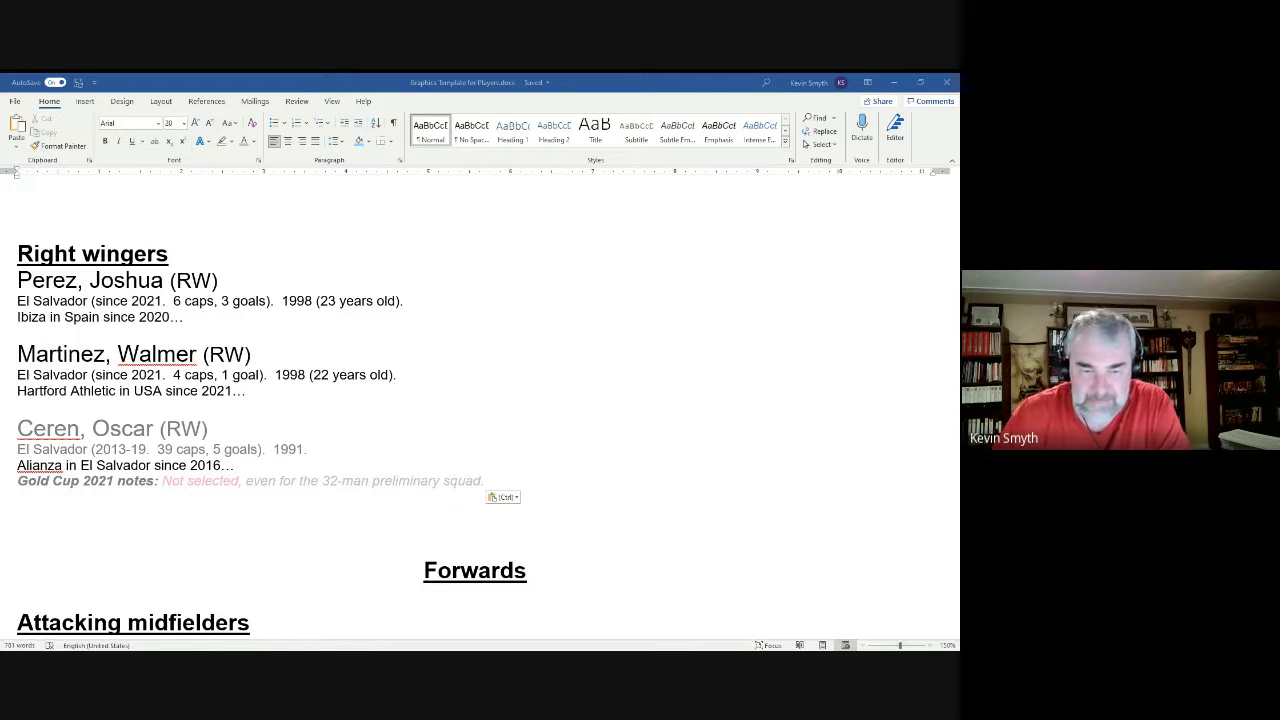
key("Escape")
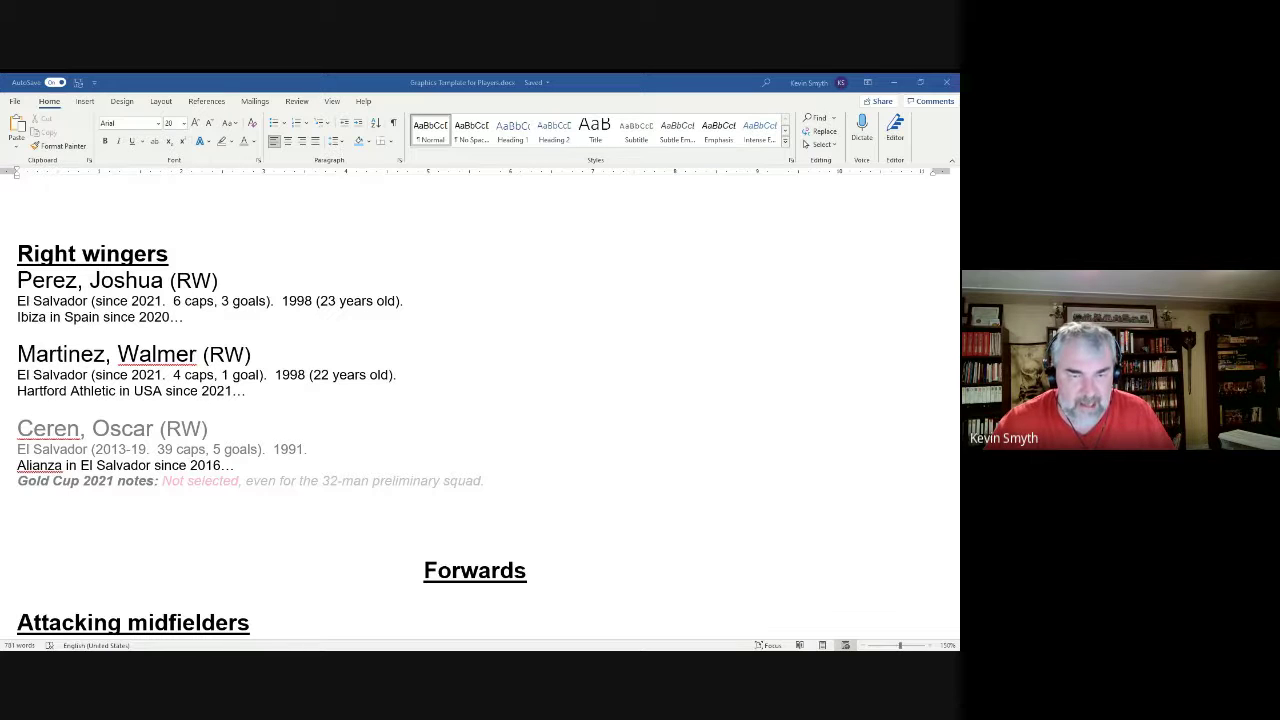
- Paste the profiles of David Tony Rugamas, Marvin Marquez and Nelson Bonilla (all F) under the Forwards heading that follows Secondary Strikers
scroll(629, 434, "down", 5)
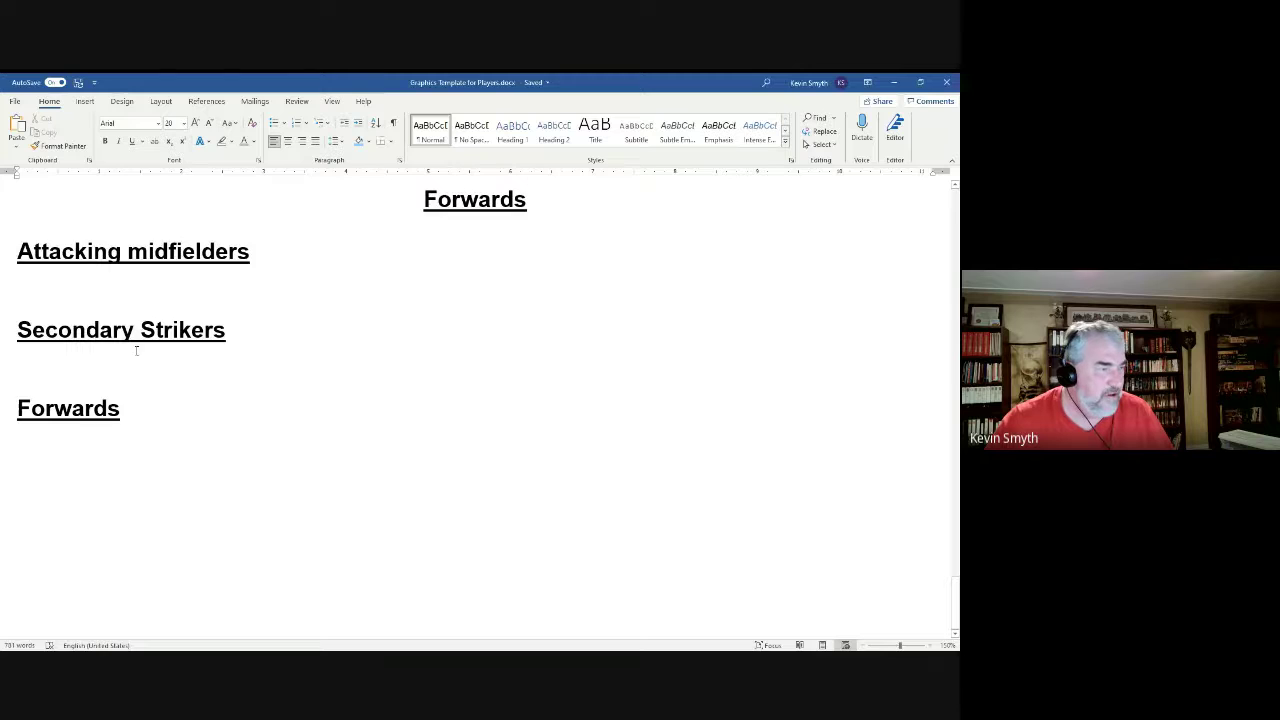
left_click(193, 357)
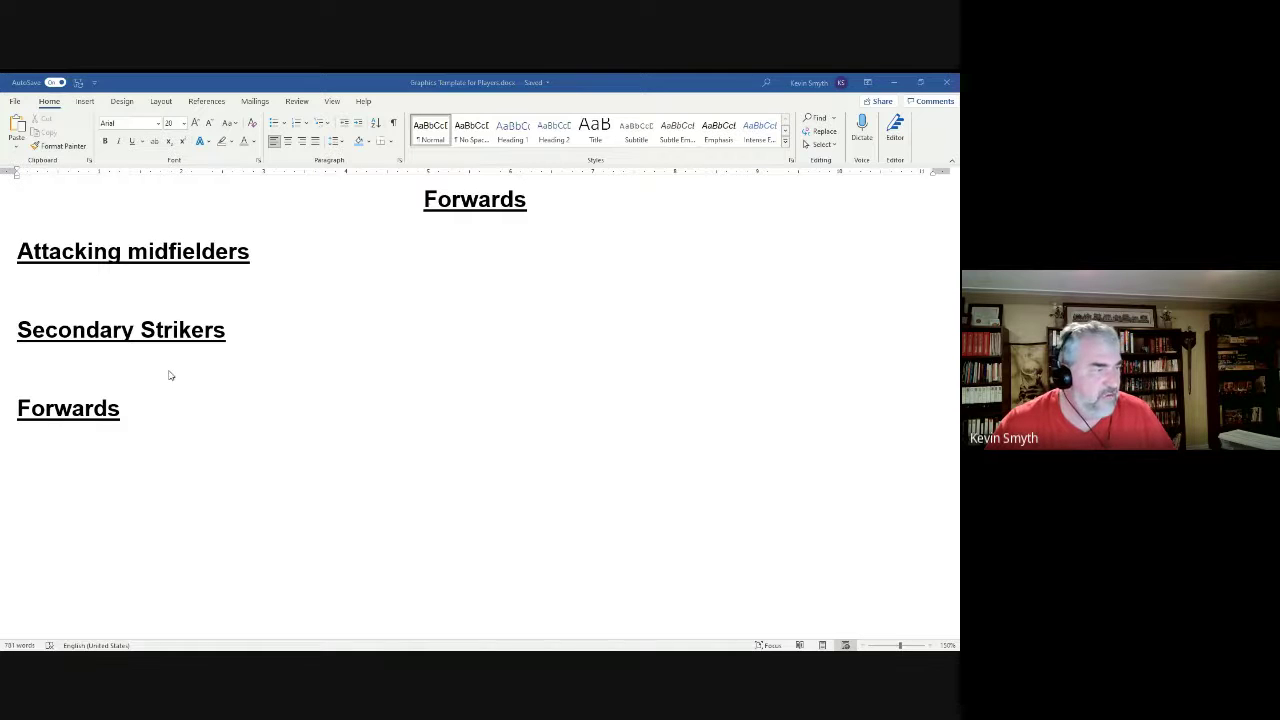
left_click(42, 434)
type("Rugamas, David Tony (F) El Salvador (since 2015.  17 caps, 10 goals).  1990. Xelaju in Guatemala 2020… Gold Cup 2021 notes: Selected for the final squad and on the bench for game 1 but withdrew due to a \"severe flu process\".  Played no games.  Marquez, Marvin (F) El Salvador (0 caps, 0 goals).  1998 (23 years old). Isidro Metapan in El Salvador since 2019…  Bonilla, Nelson (F) El Salvador (since 2012.  49 caps, 16 goals).  1990. Port FC in Thailand since 2021… Gold Cup 2021 notes: Not selected, even for the 32-man preliminary squad.")
scroll(329, 430, "down", 3)
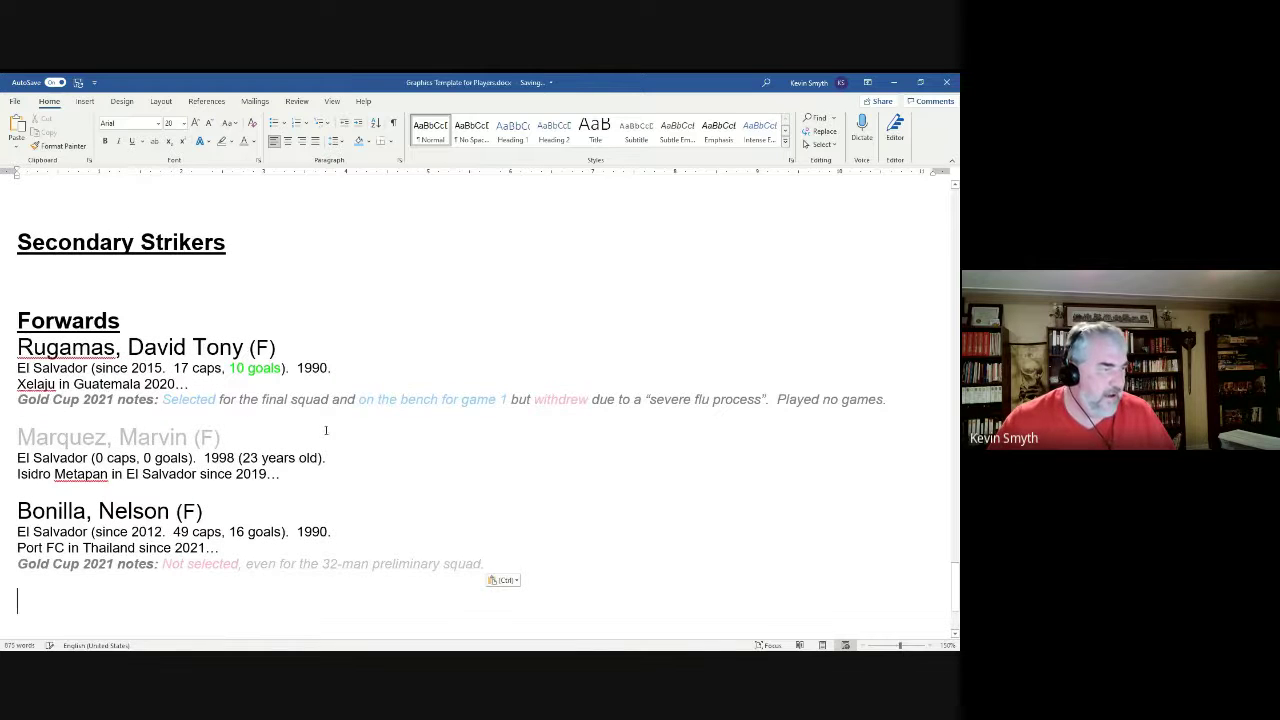